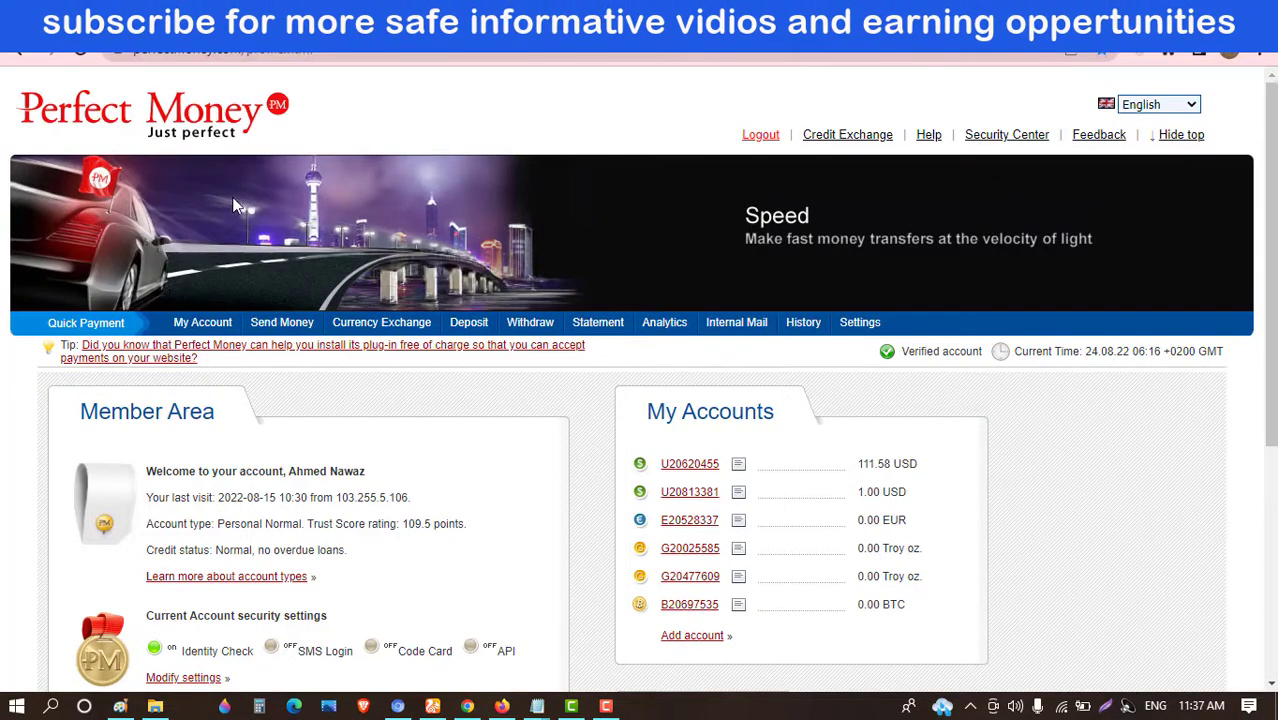
Step: Open the Perfect Money Notification email and point out the 7.74 USD deposit and 112.33 USD balance
left_click(90, 15)
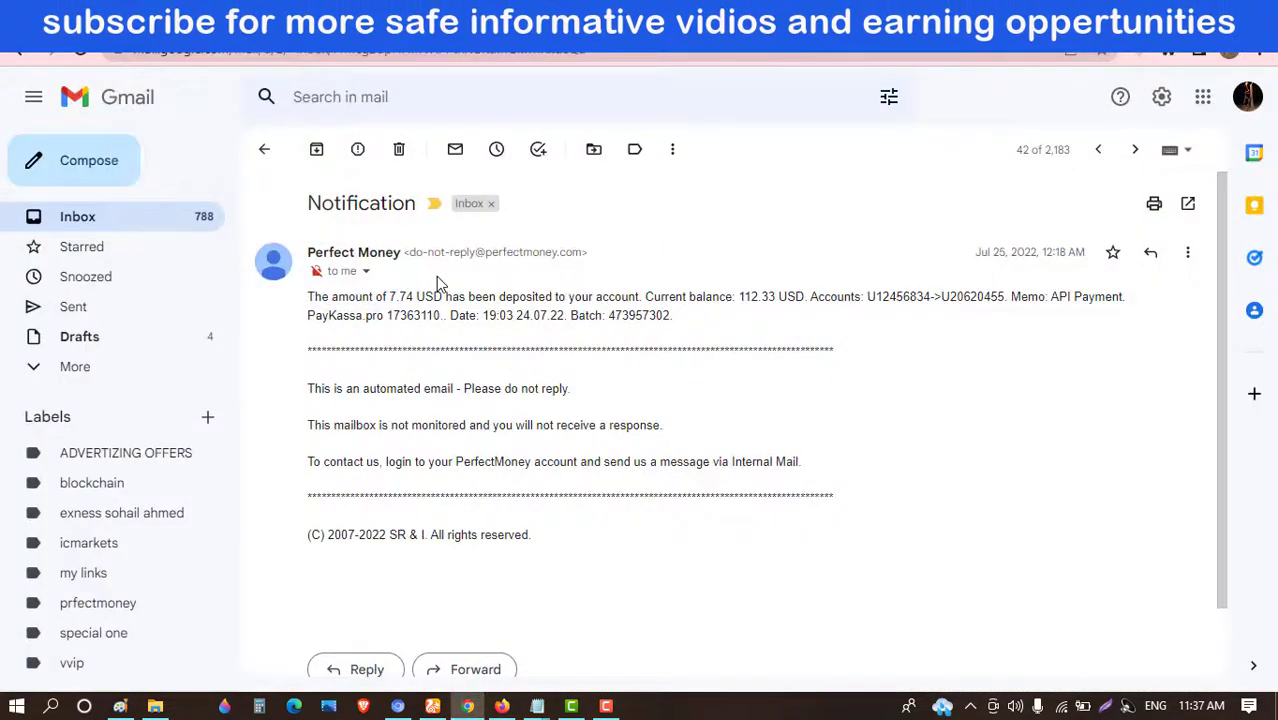
left_click_drag(306, 203, 384, 202)
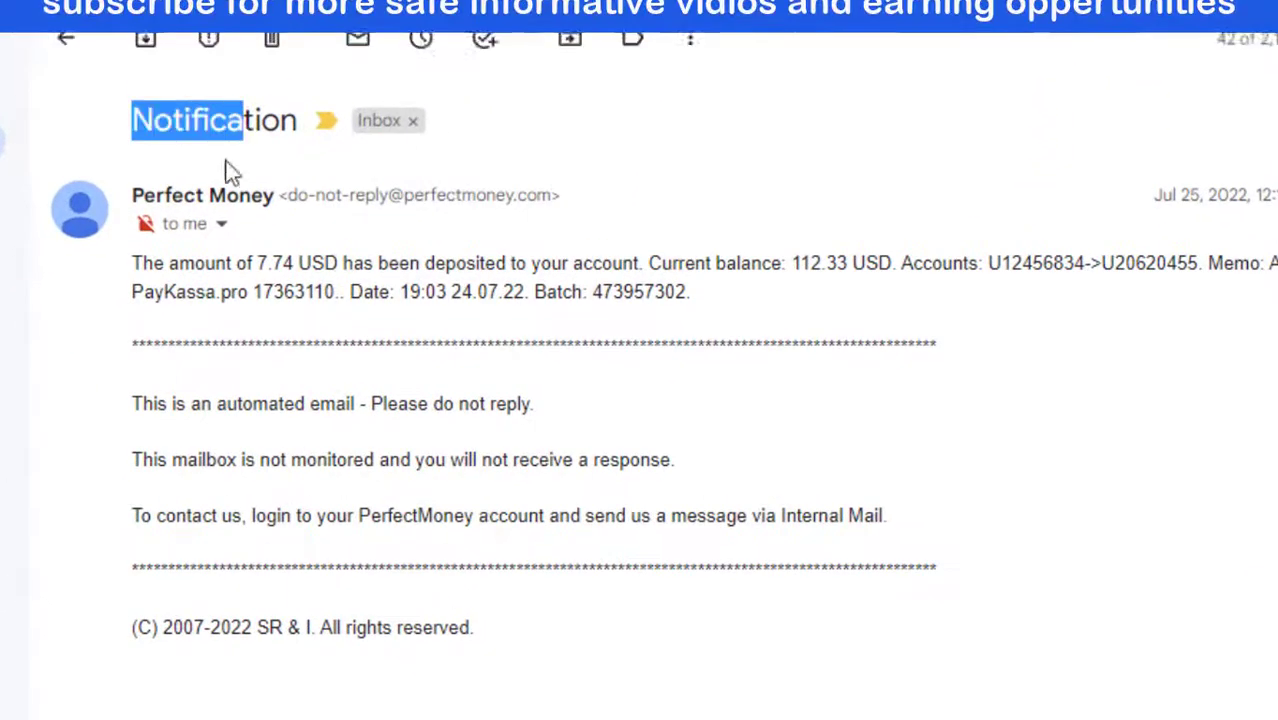
left_click_drag(137, 208, 265, 190)
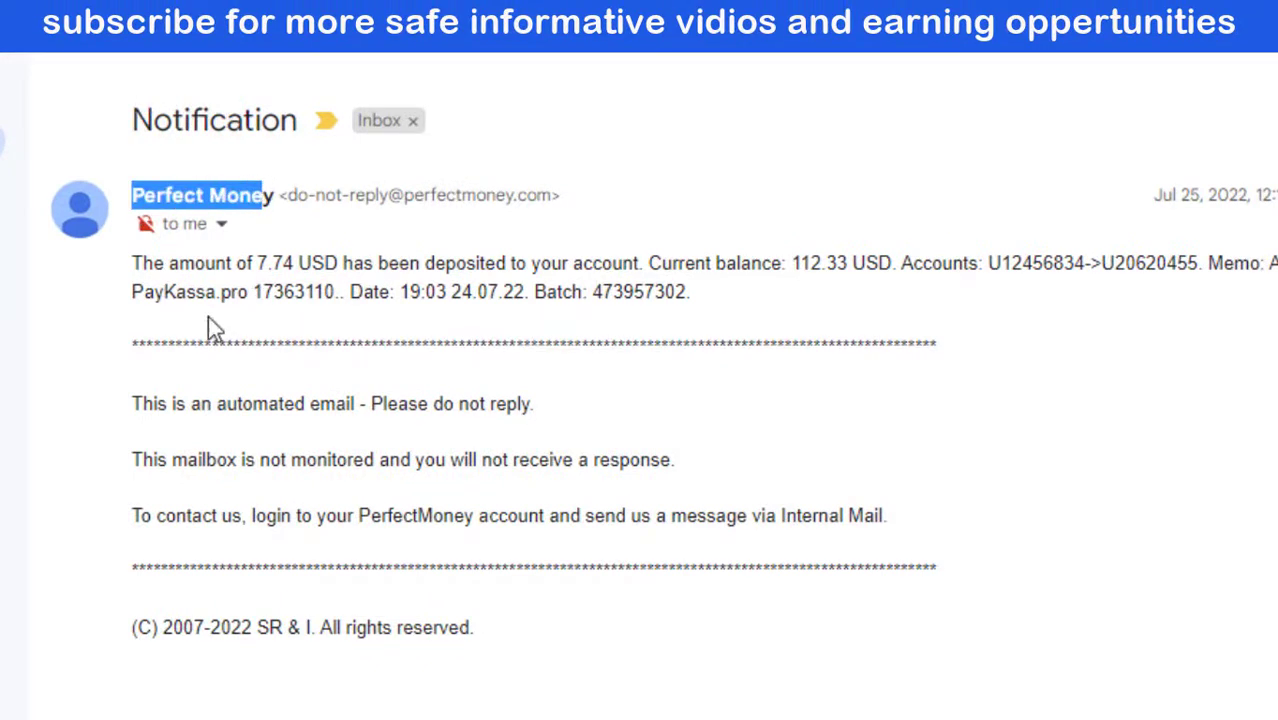
left_click_drag(256, 263, 342, 263)
left_click(342, 263)
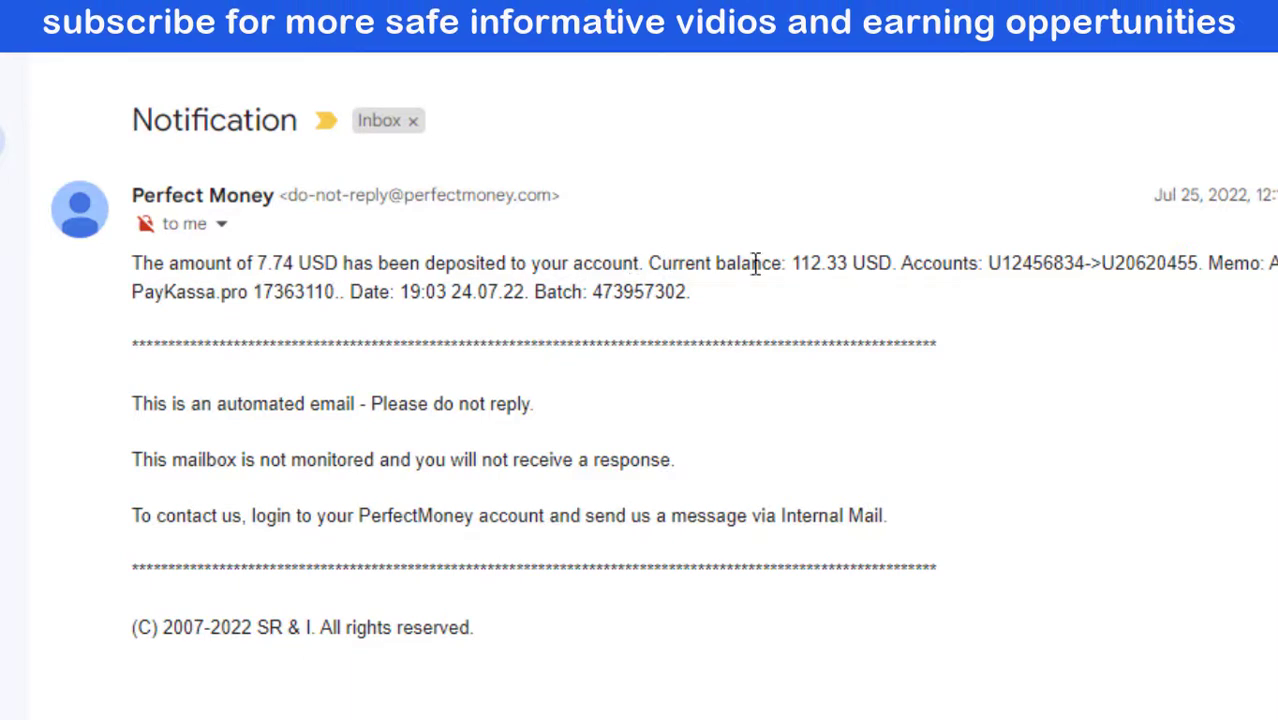
left_click_drag(800, 268, 852, 263)
left_click(881, 288)
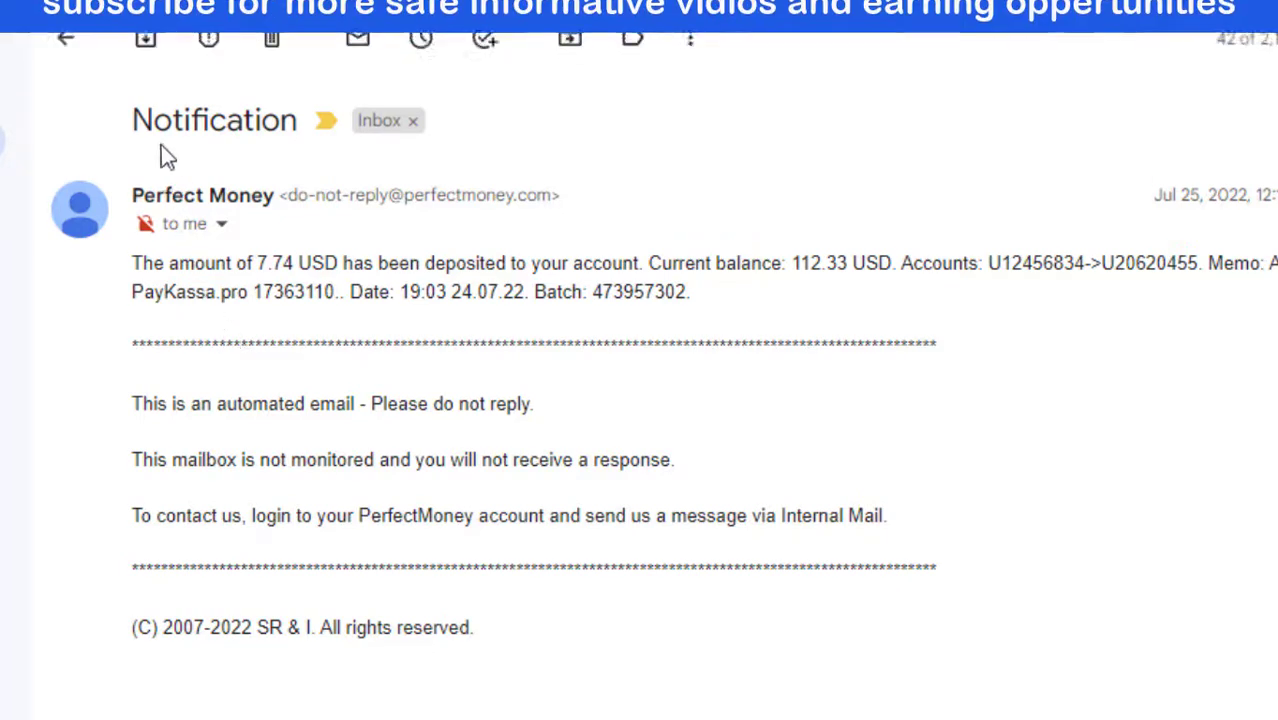
left_click_drag(134, 120, 283, 118)
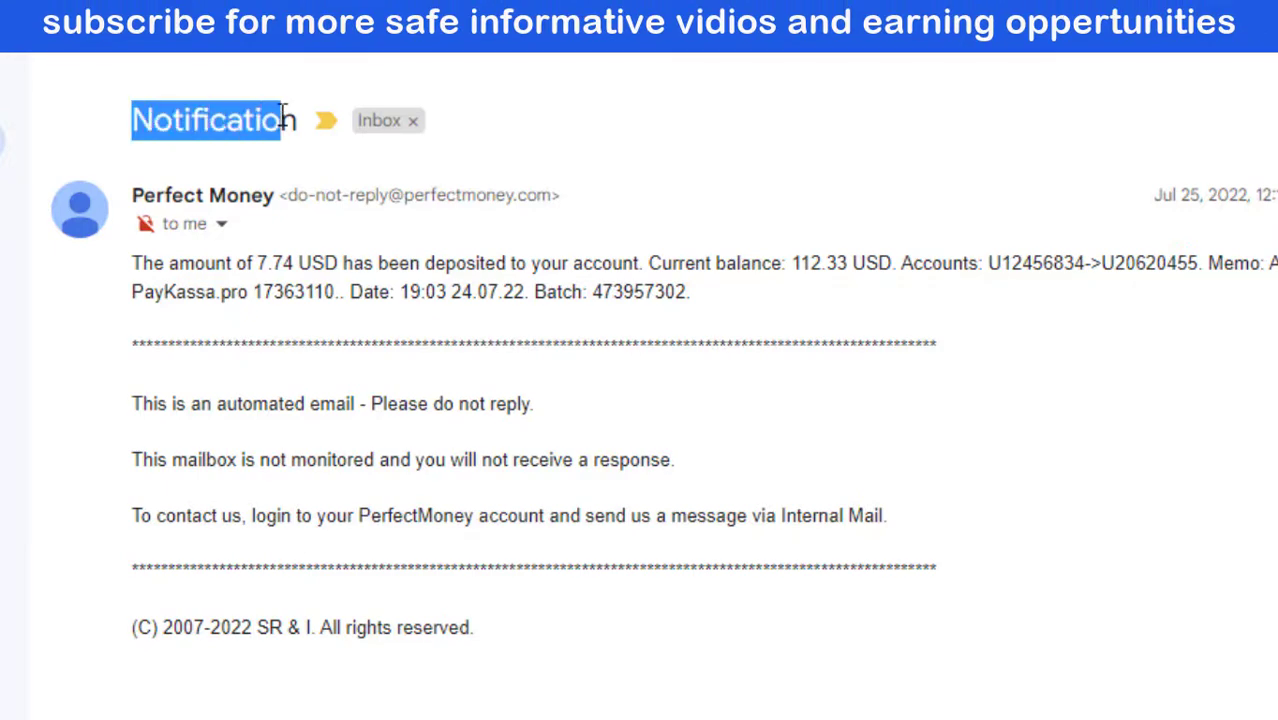
left_click(508, 128)
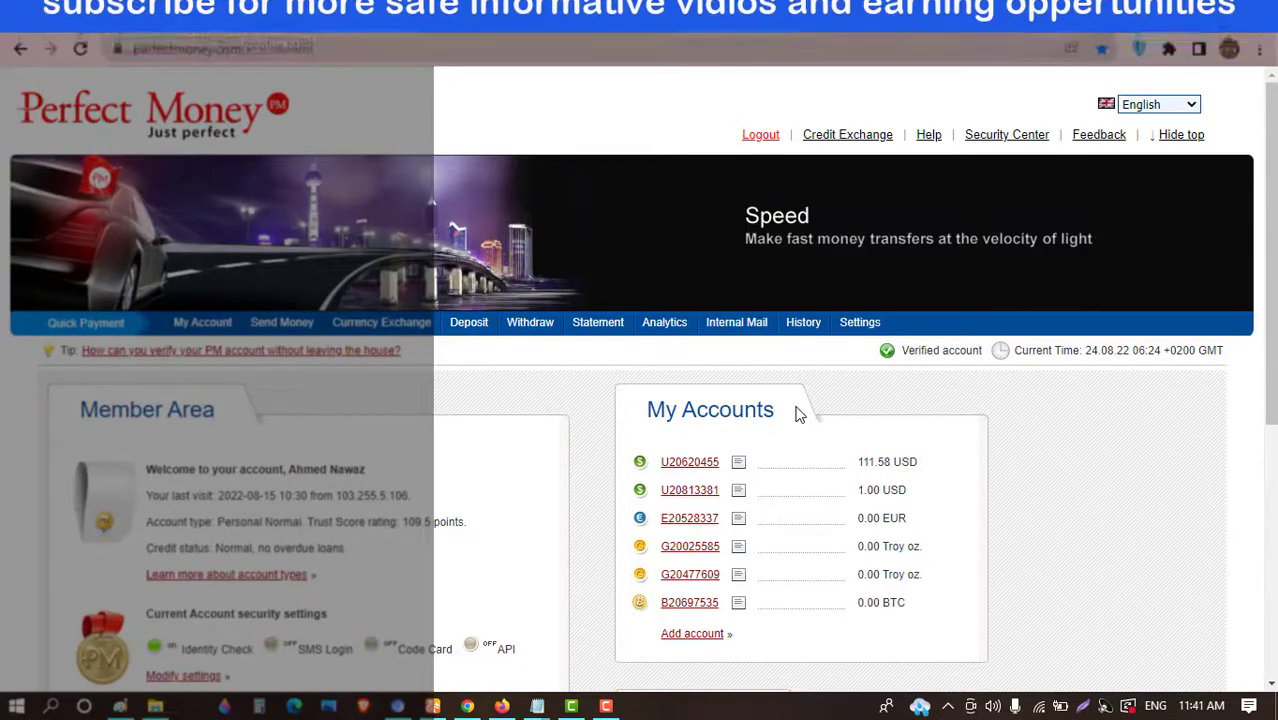
Step: Go to Settings and follow 'Change Notifications settings' under Security and Notifications
left_click(857, 323)
scroll(831, 398, "down", 5)
scroll(633, 302, "up", 1)
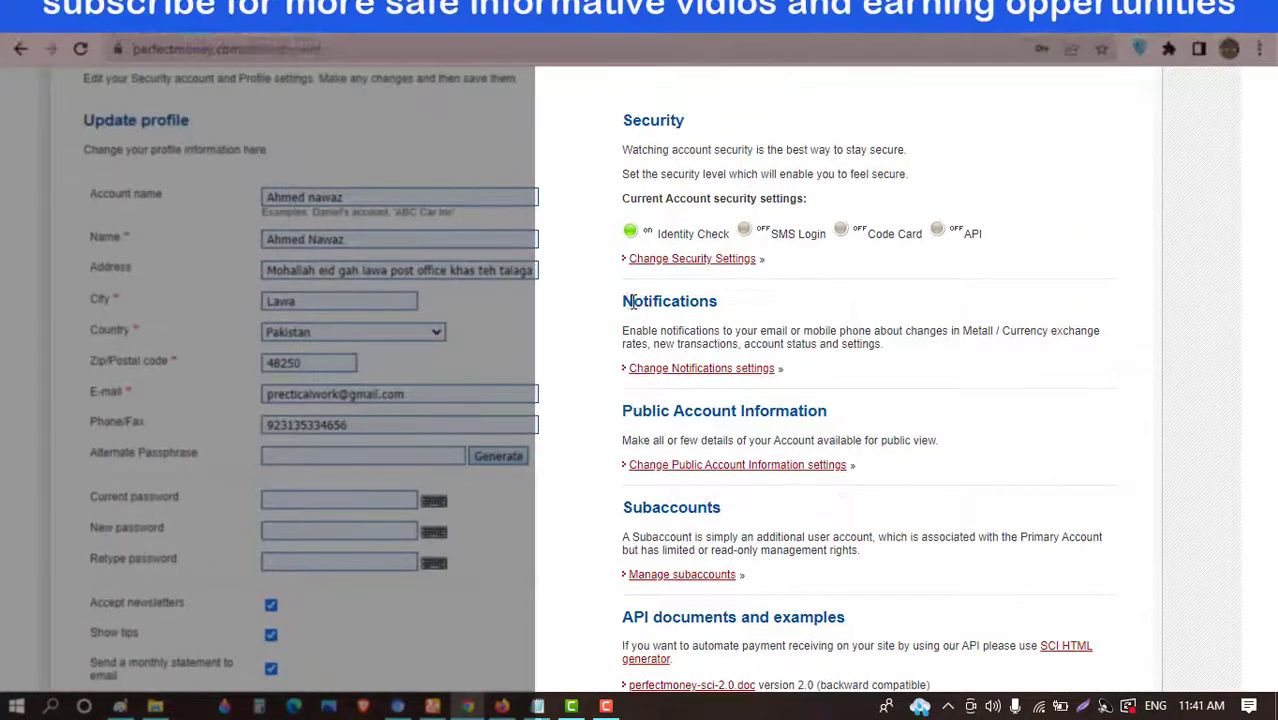
left_click_drag(633, 302, 706, 304)
left_click(840, 380)
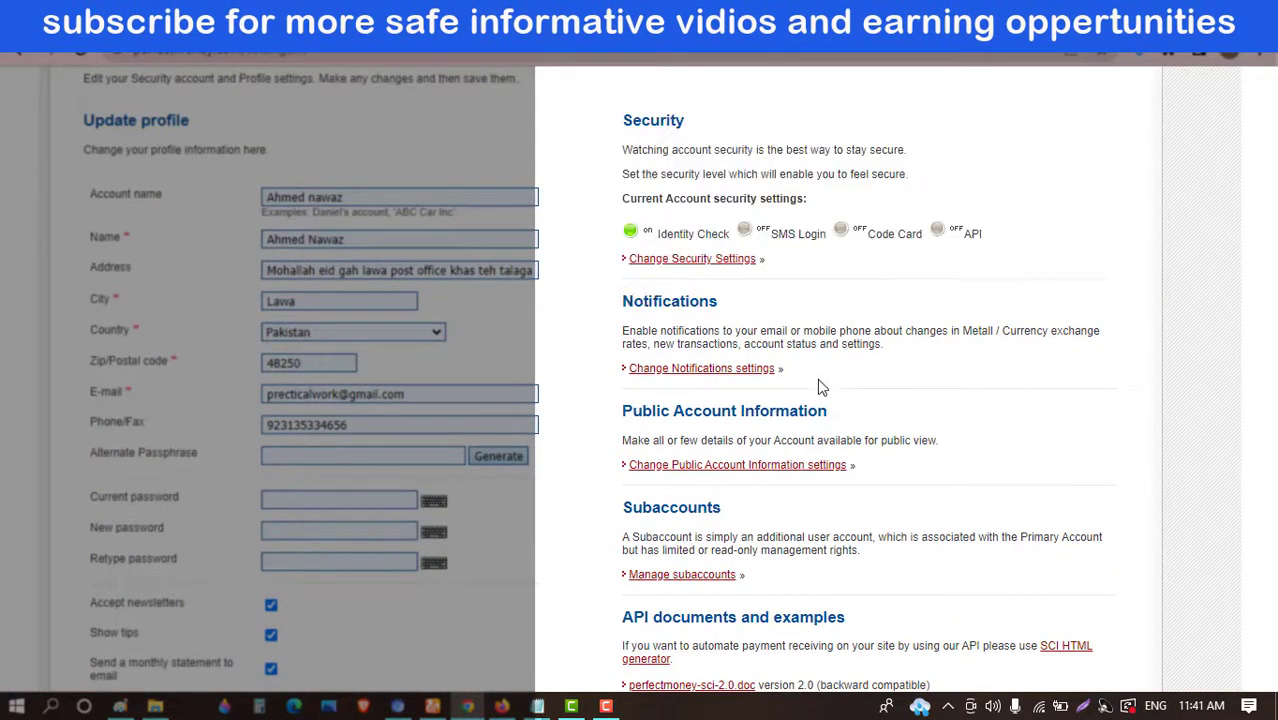
left_click(741, 374)
scroll(755, 377, "down", 3)
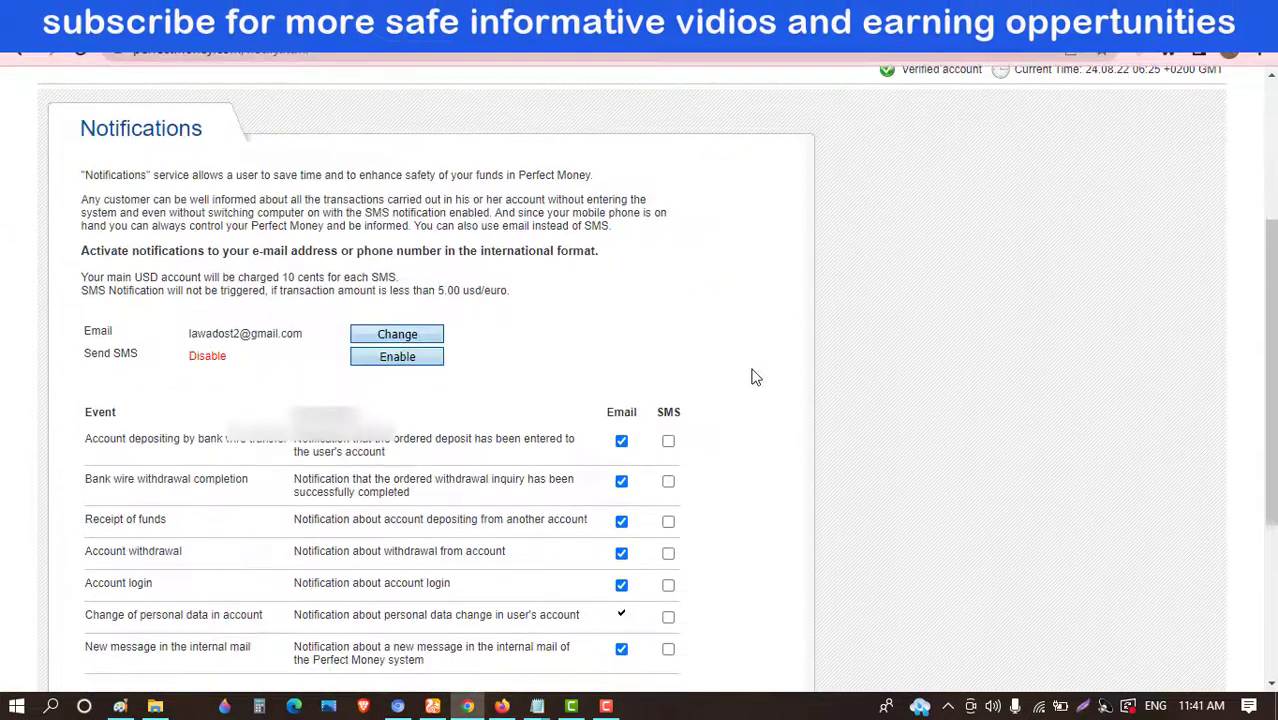
scroll(756, 375, "down", 3)
scroll(756, 375, "up", 2)
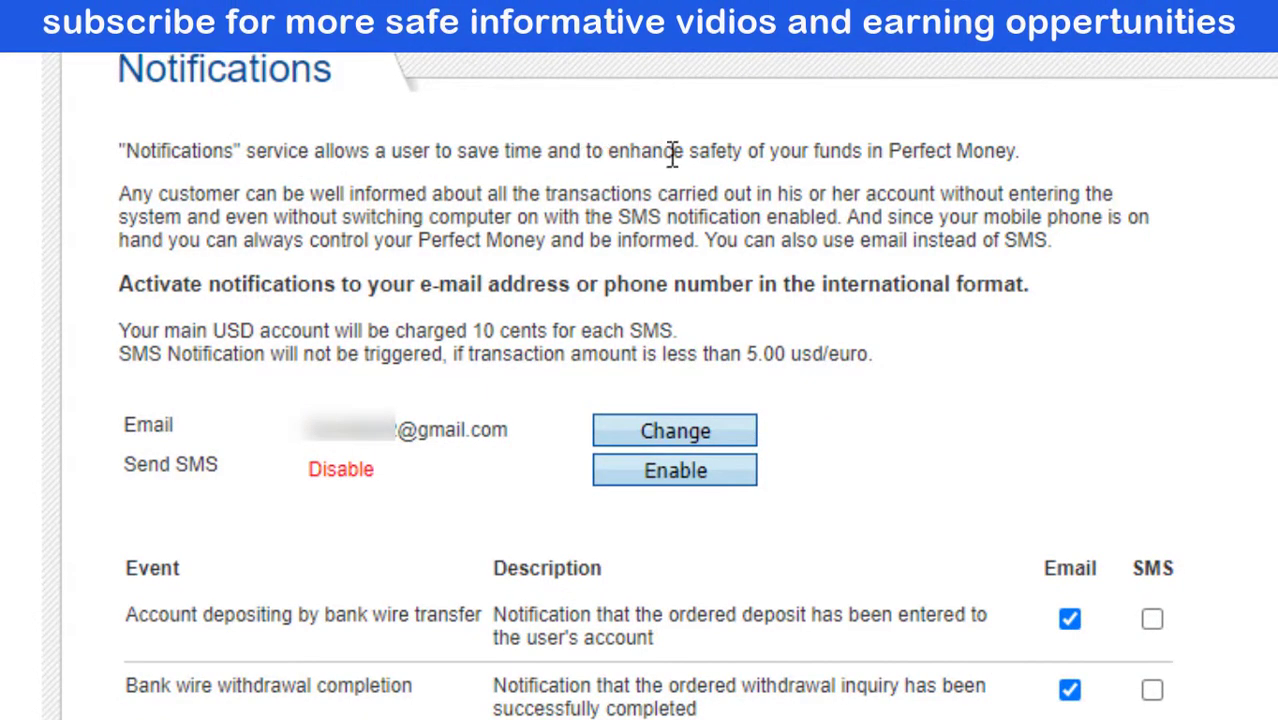
left_click_drag(888, 152, 1018, 158)
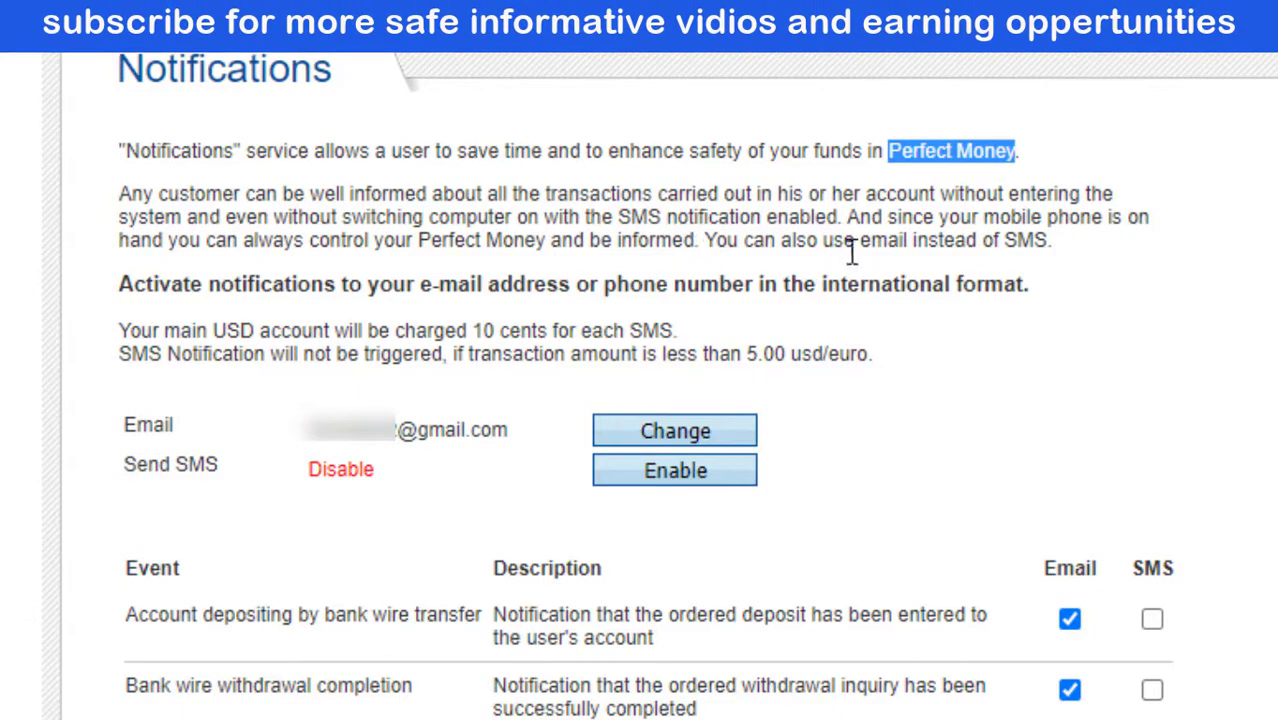
left_click_drag(912, 246, 1066, 255)
left_click(1100, 285)
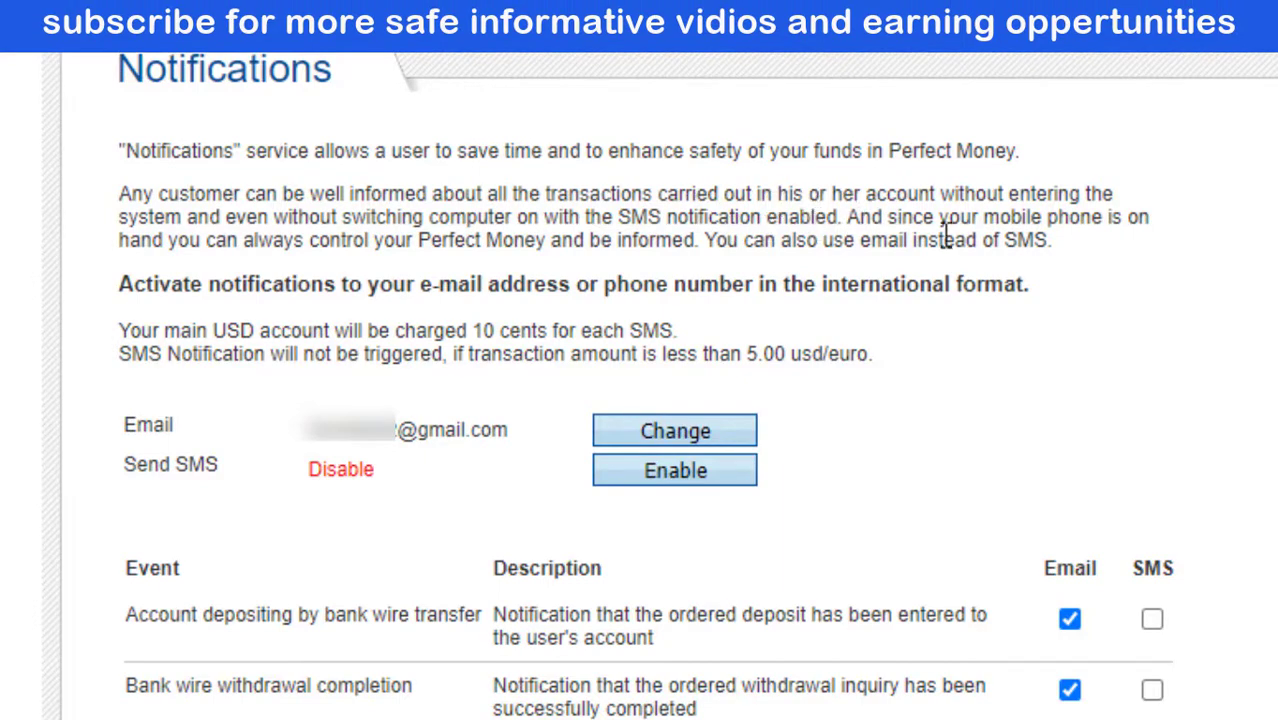
left_click_drag(914, 245, 1004, 247)
left_click(585, 277)
left_click_drag(466, 331, 668, 328)
left_click(610, 330)
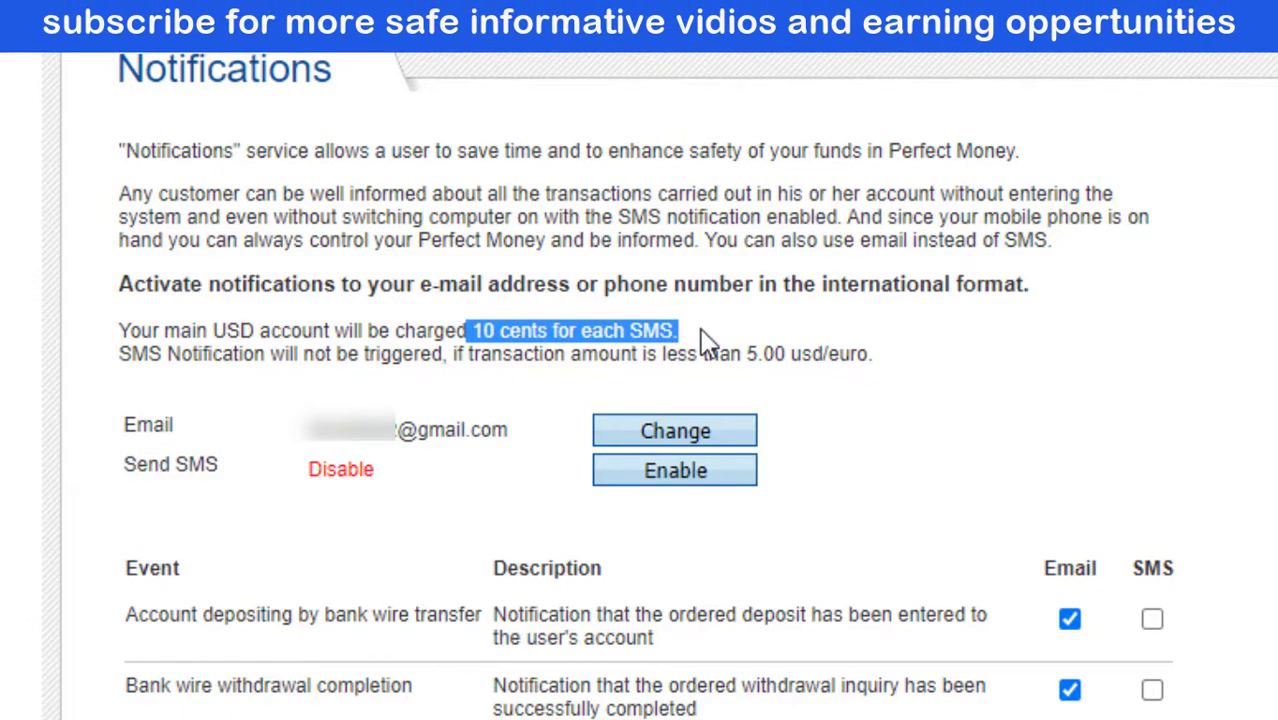
left_click(708, 322)
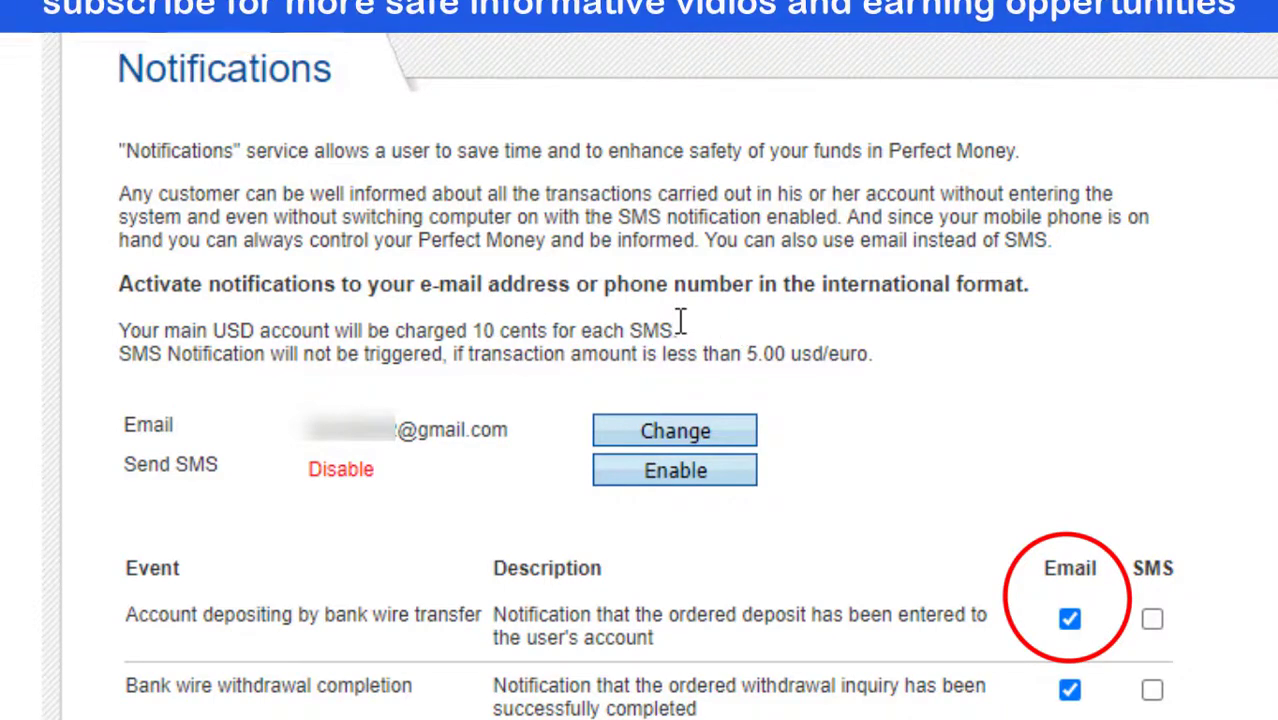
scroll(530, 380, "down", 2)
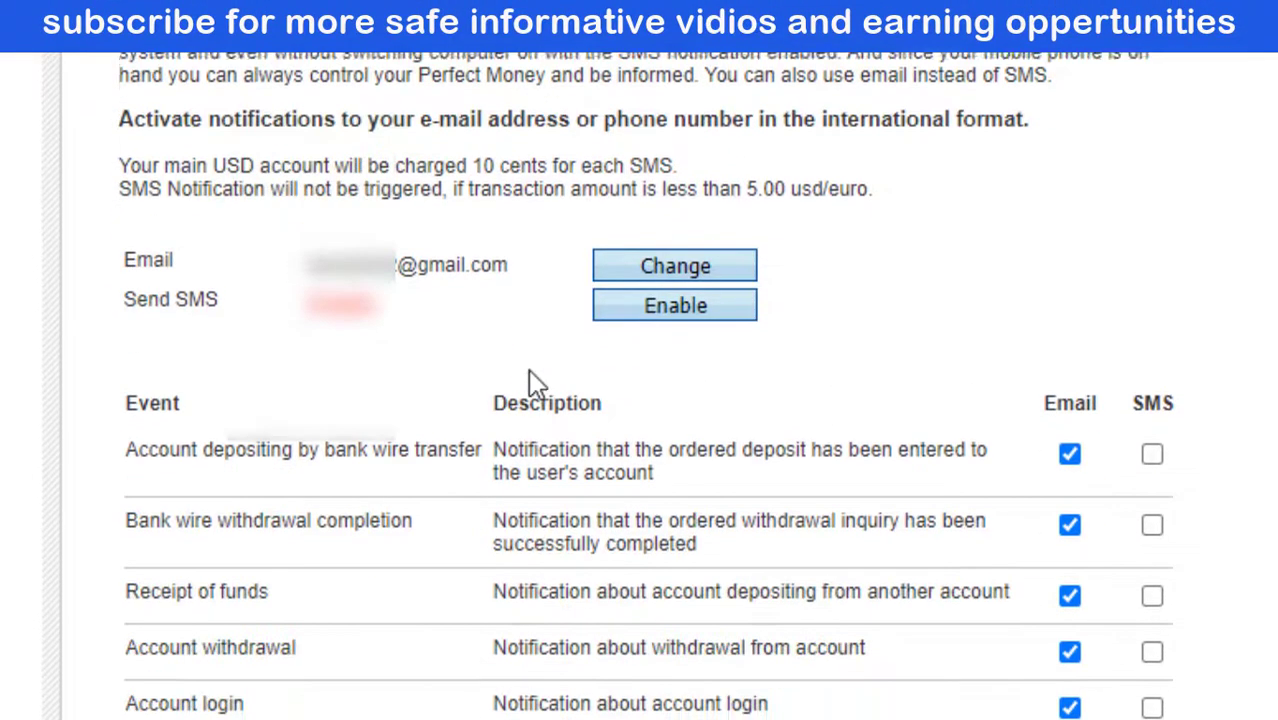
left_click_drag(156, 259, 205, 270)
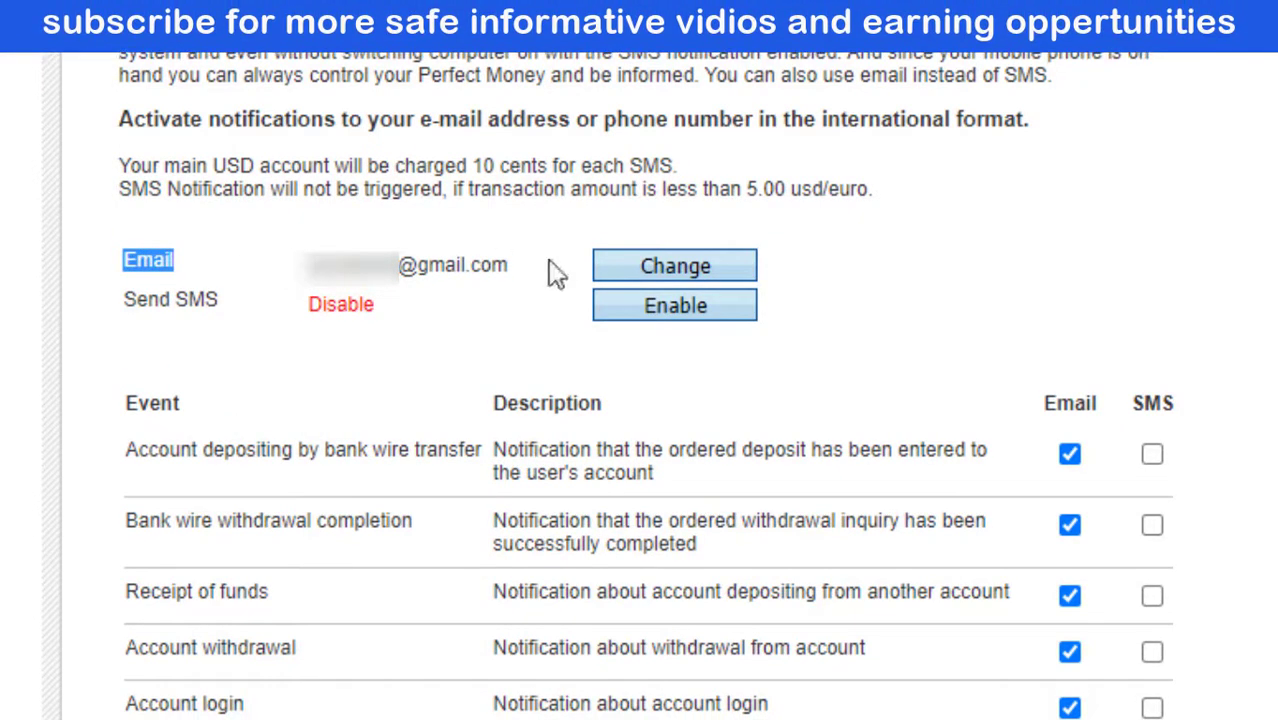
left_click_drag(304, 265, 511, 264)
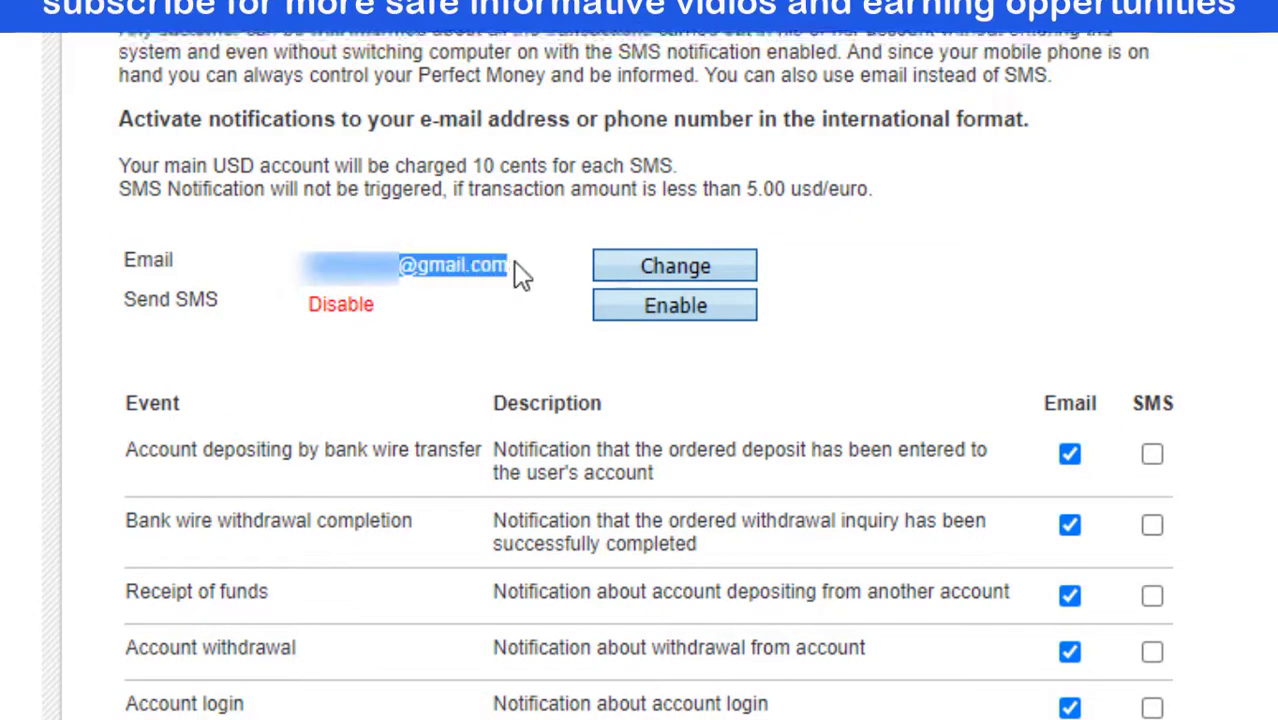
left_click(536, 286)
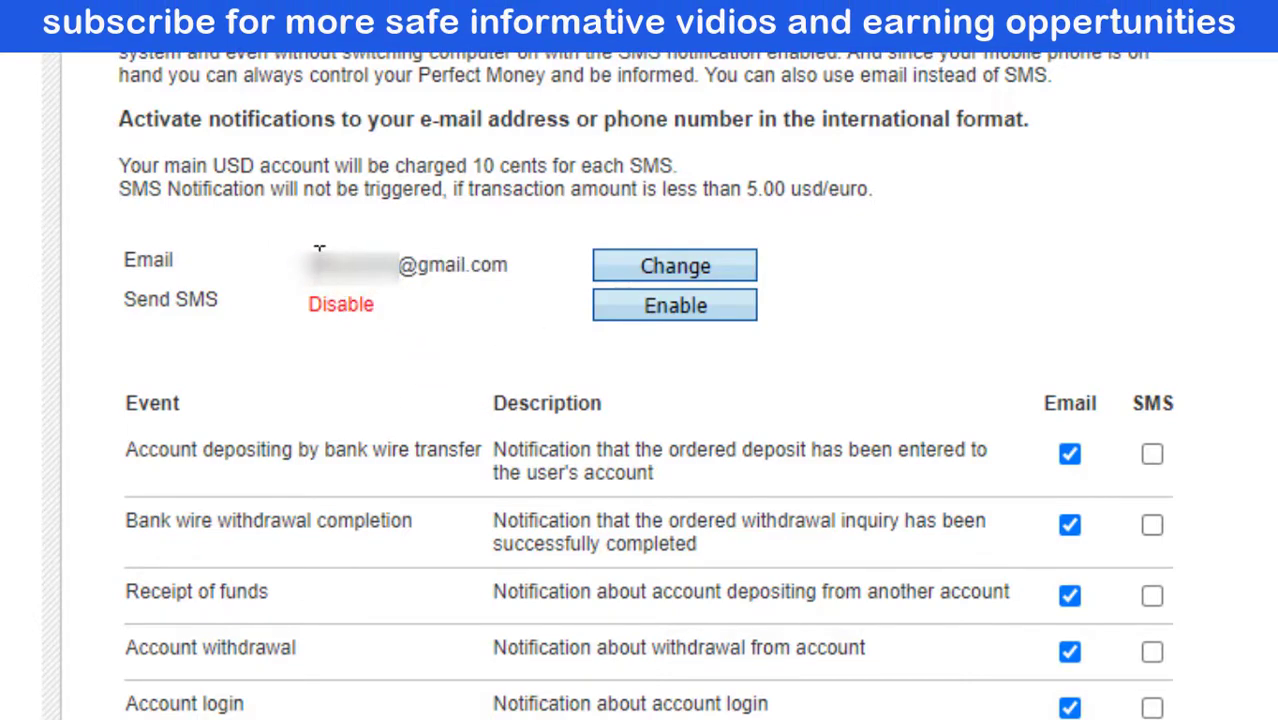
left_click_drag(306, 265, 508, 266)
left_click(538, 269)
left_click_drag(315, 270, 527, 271)
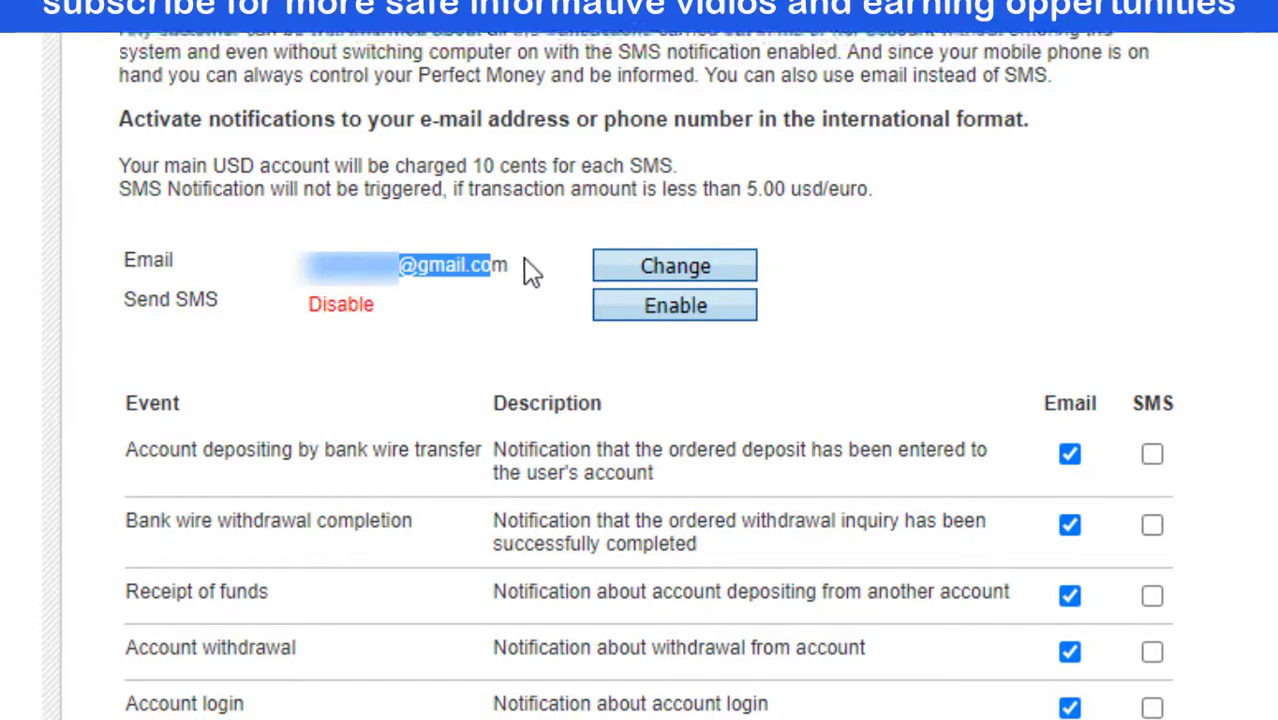
left_click(471, 255)
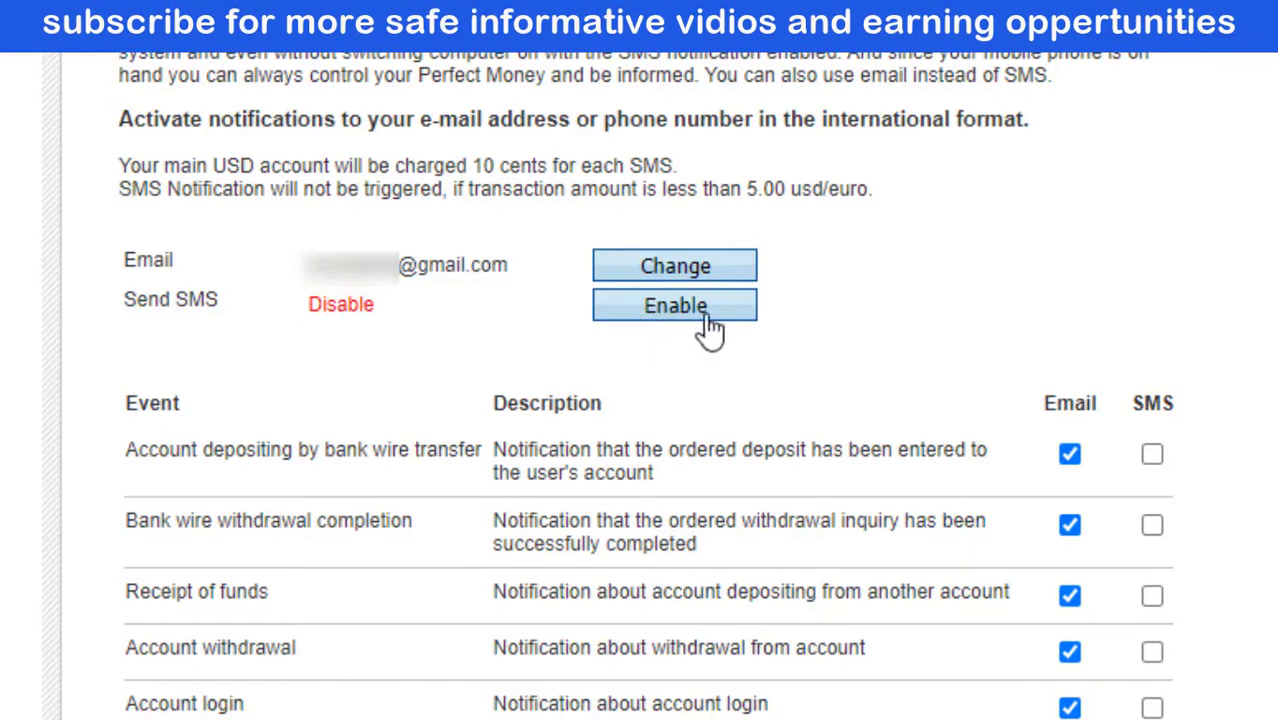
left_click_drag(310, 305, 428, 317)
left_click(457, 334)
scroll(474, 326, "down", 3)
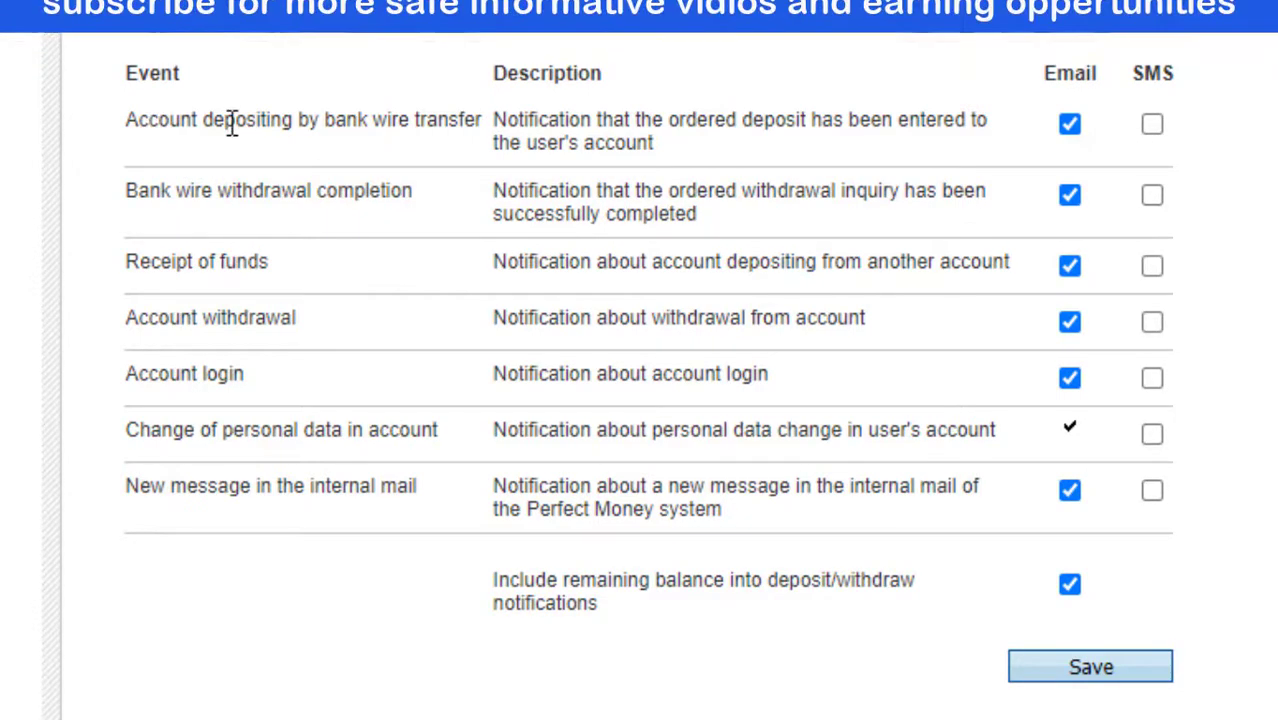
Step: Review the bank wire transfer event and its Email and SMS columns, toggling its SMS alert
left_click_drag(339, 119, 481, 120)
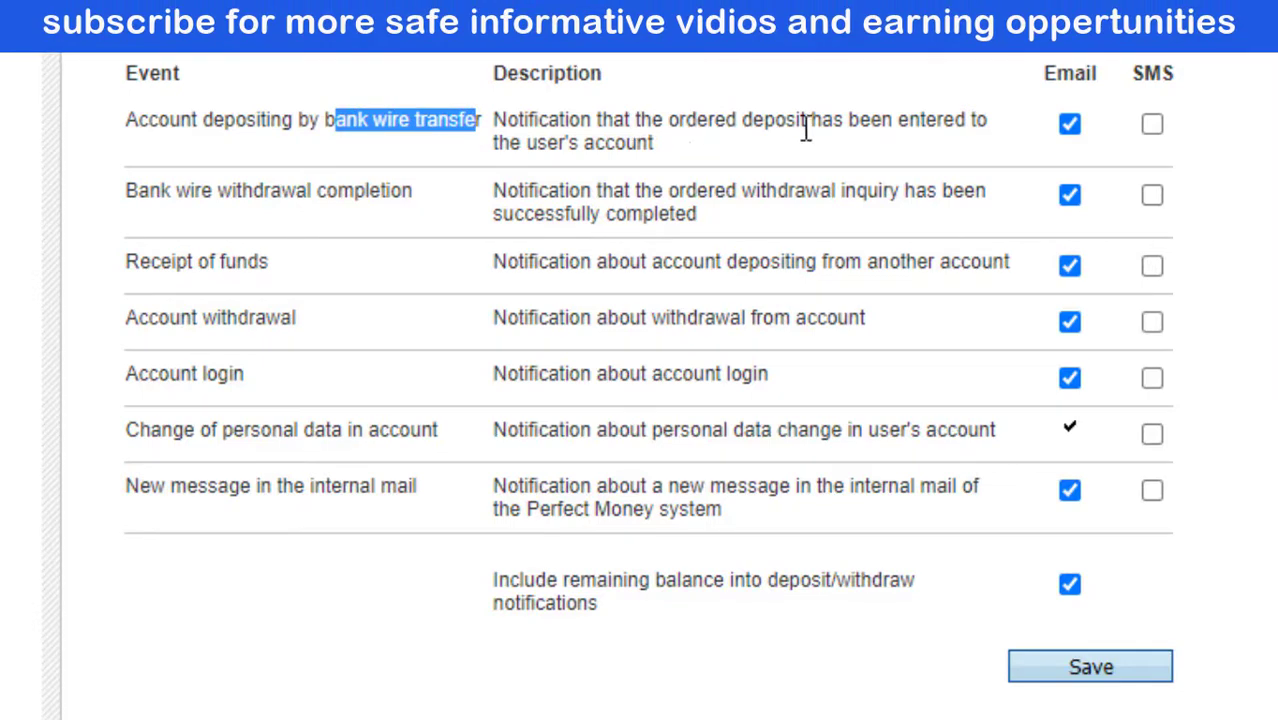
left_click_drag(536, 140, 779, 157)
left_click(1016, 156)
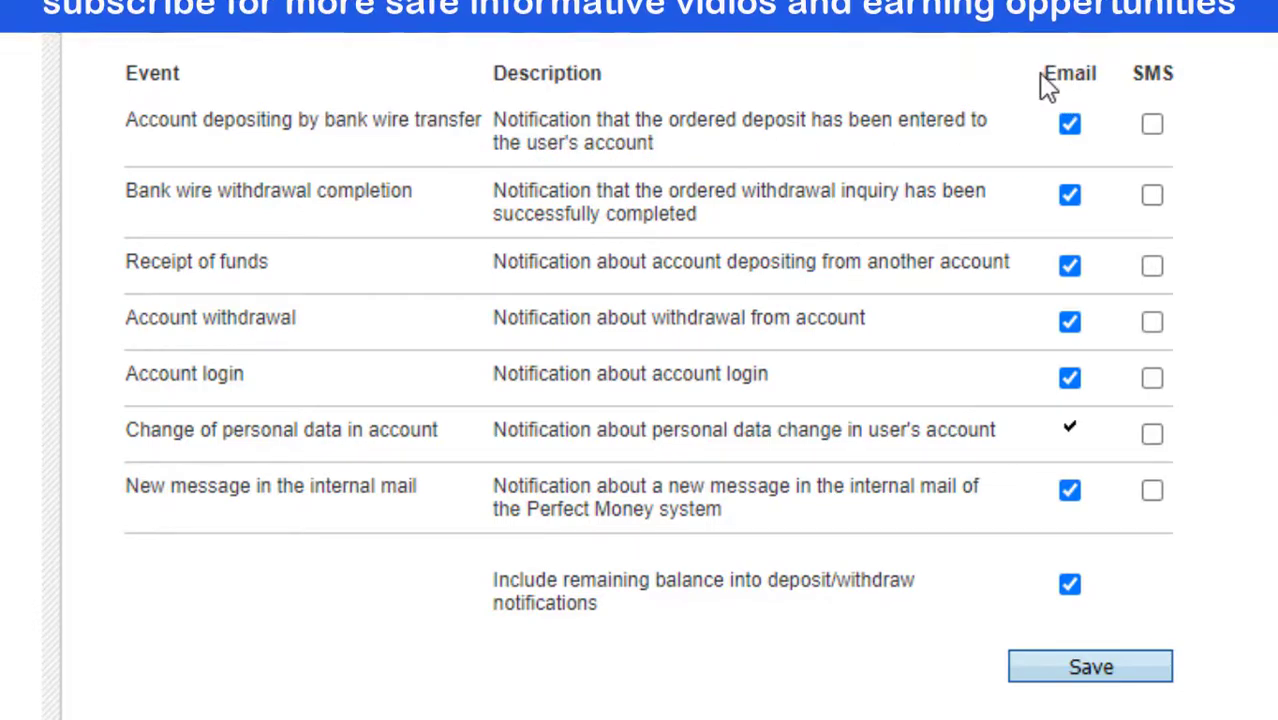
double_click(1056, 72)
double_click(1152, 74)
key("ctrl+a")
left_click(1204, 128)
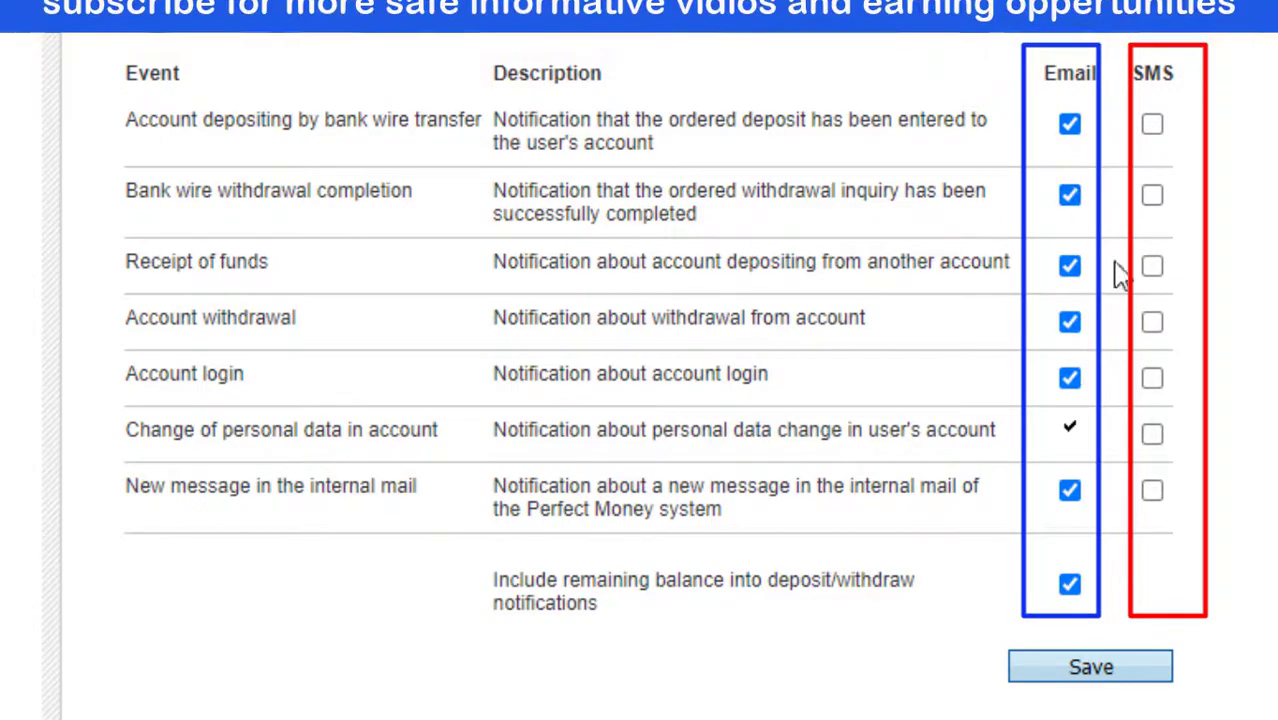
left_click(1160, 134)
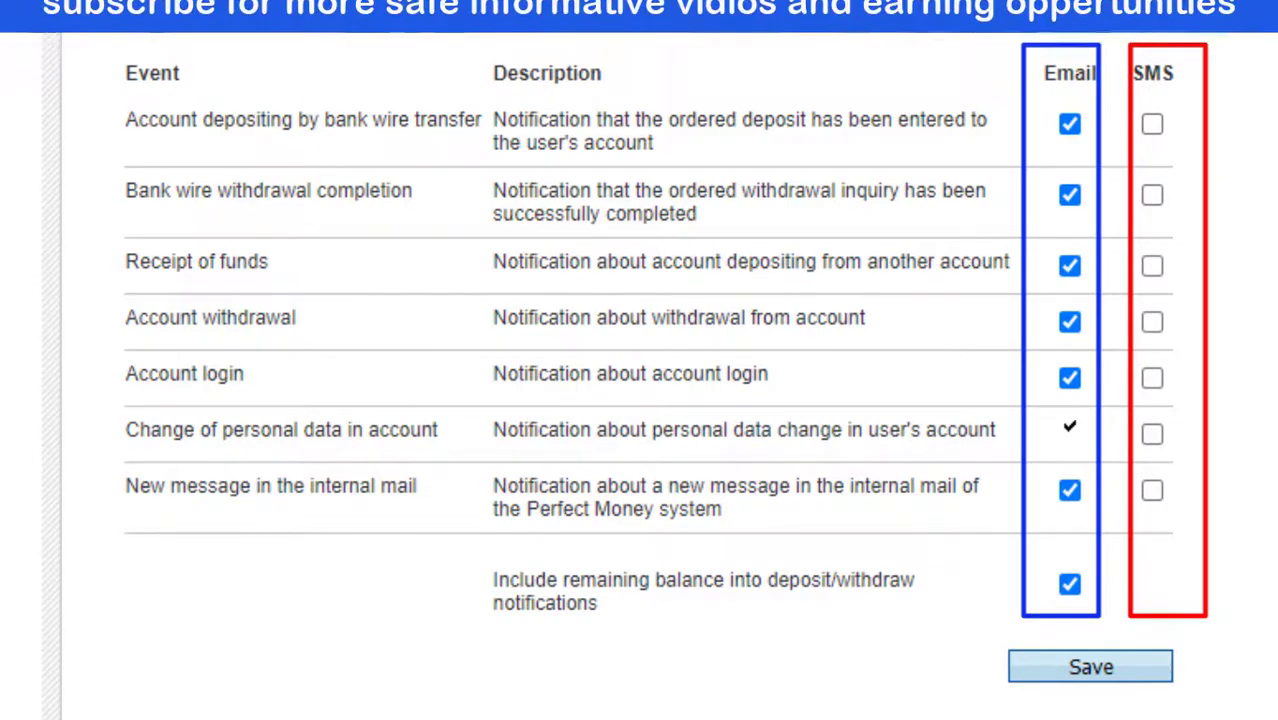
scroll(607, 389, "up", 1)
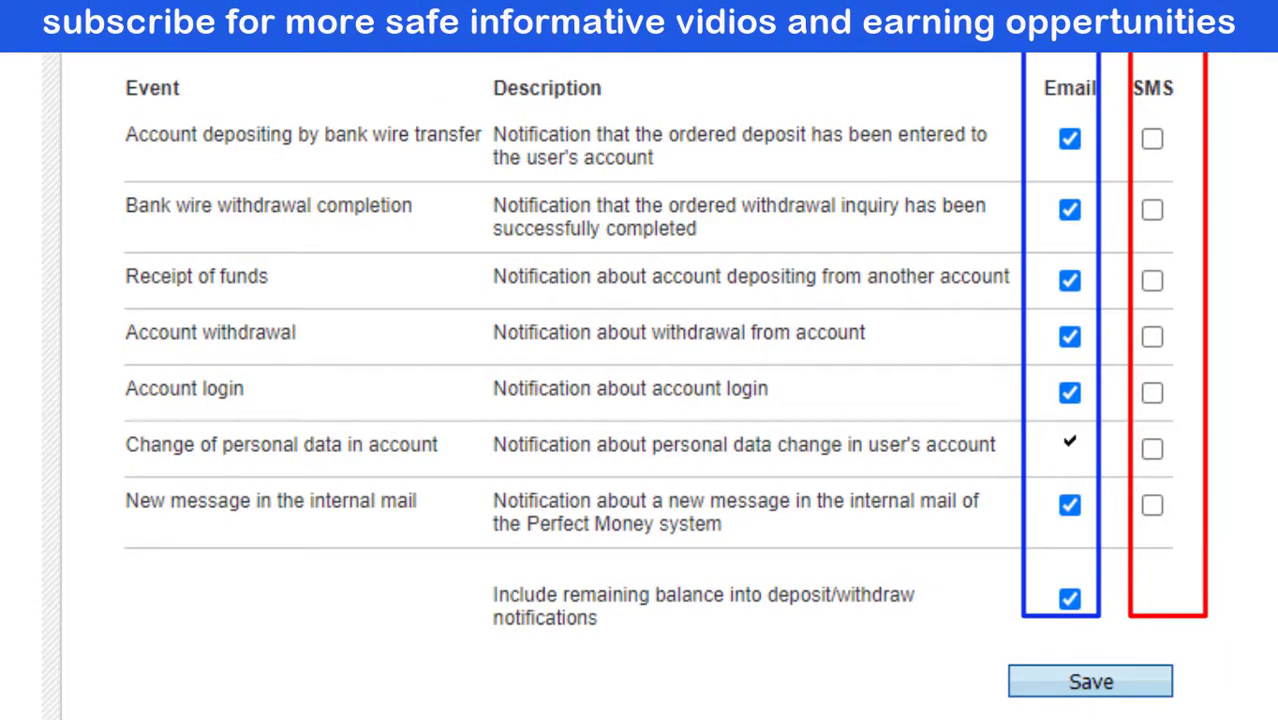
scroll(640, 400, "down", 3)
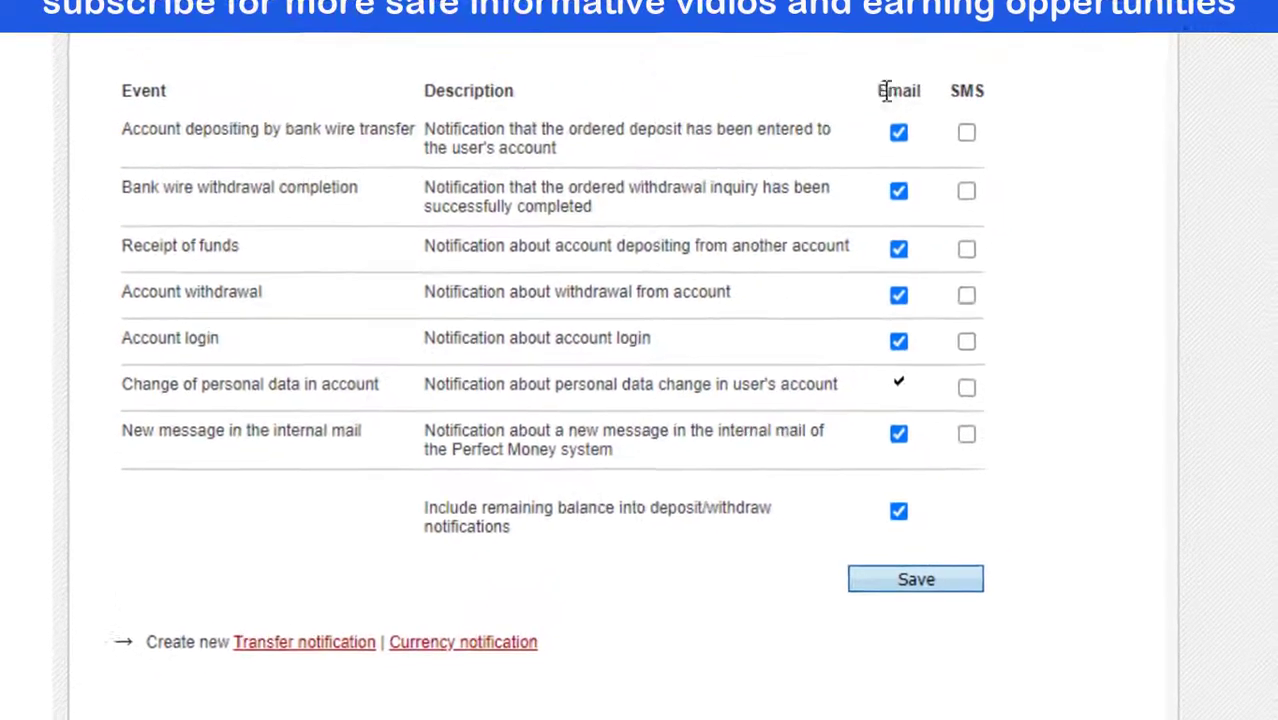
left_click(907, 97)
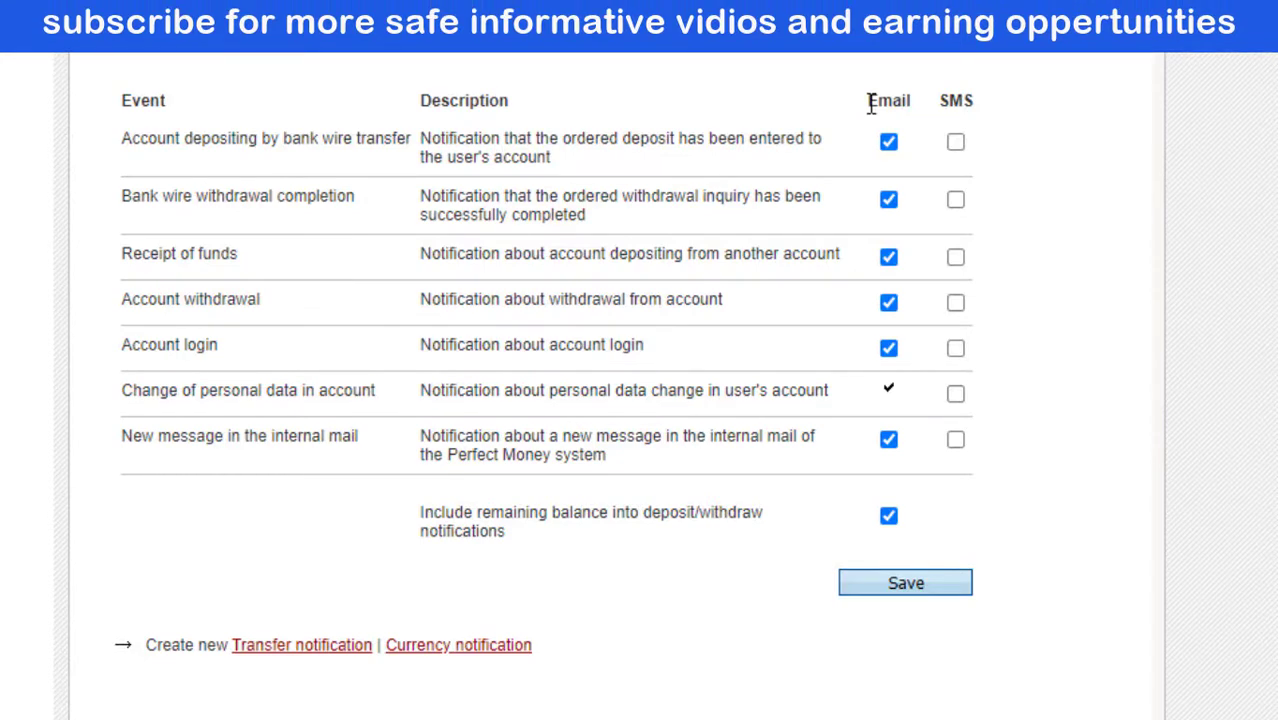
scroll(786, 160, "up", 3)
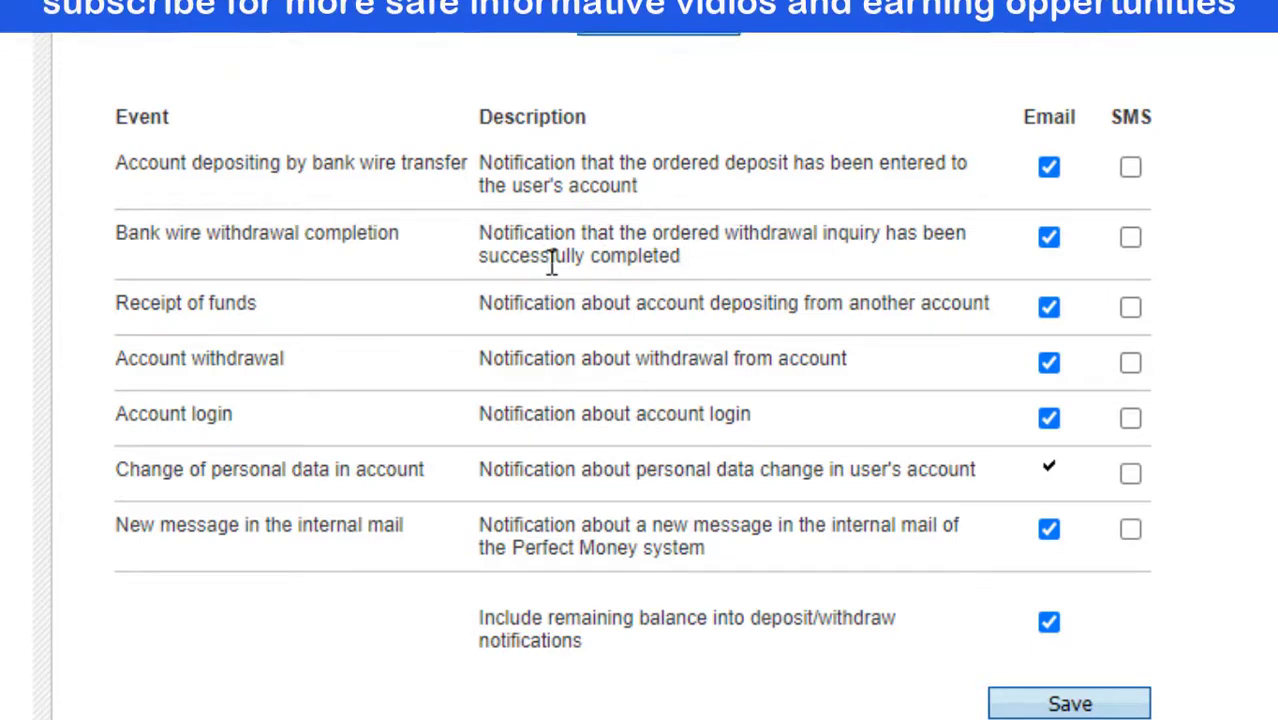
Step: Review the Receipt of funds, Account withdrawal and Change of personal data alert rows
left_click_drag(550, 258, 785, 265)
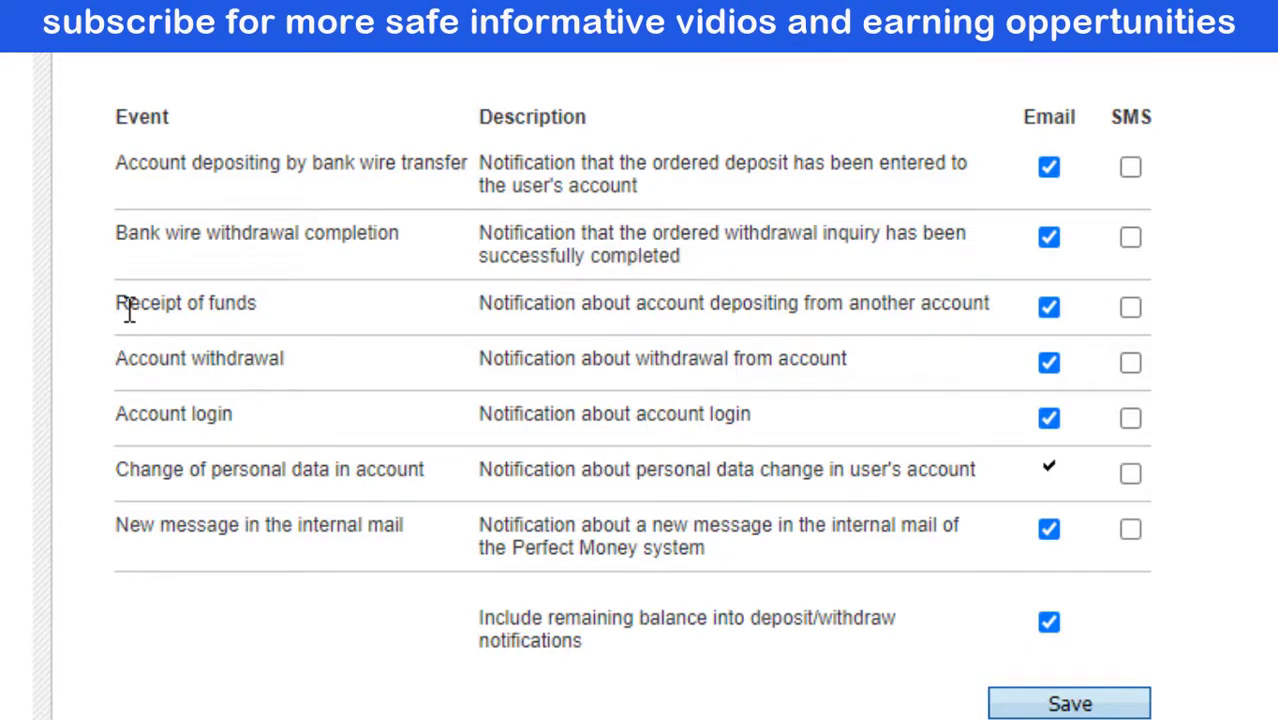
left_click_drag(114, 305, 165, 305)
left_click(283, 313)
left_click_drag(700, 307, 822, 332)
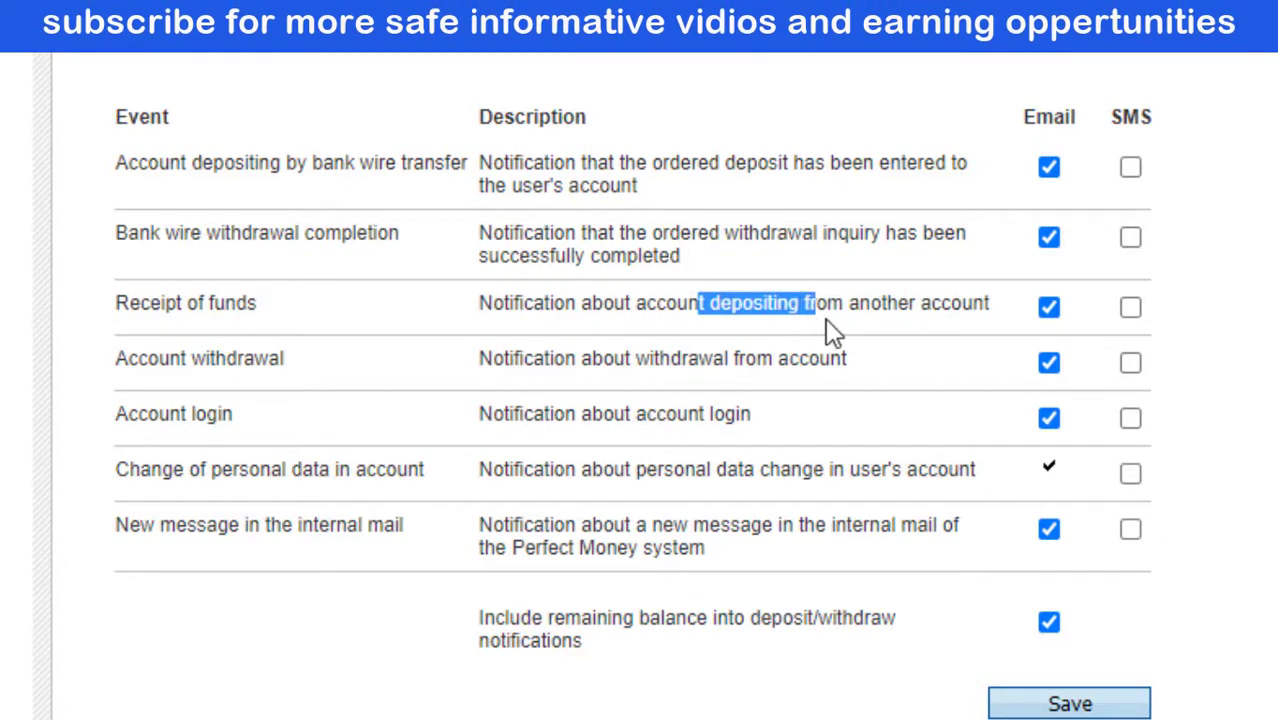
left_click_drag(183, 363, 243, 363)
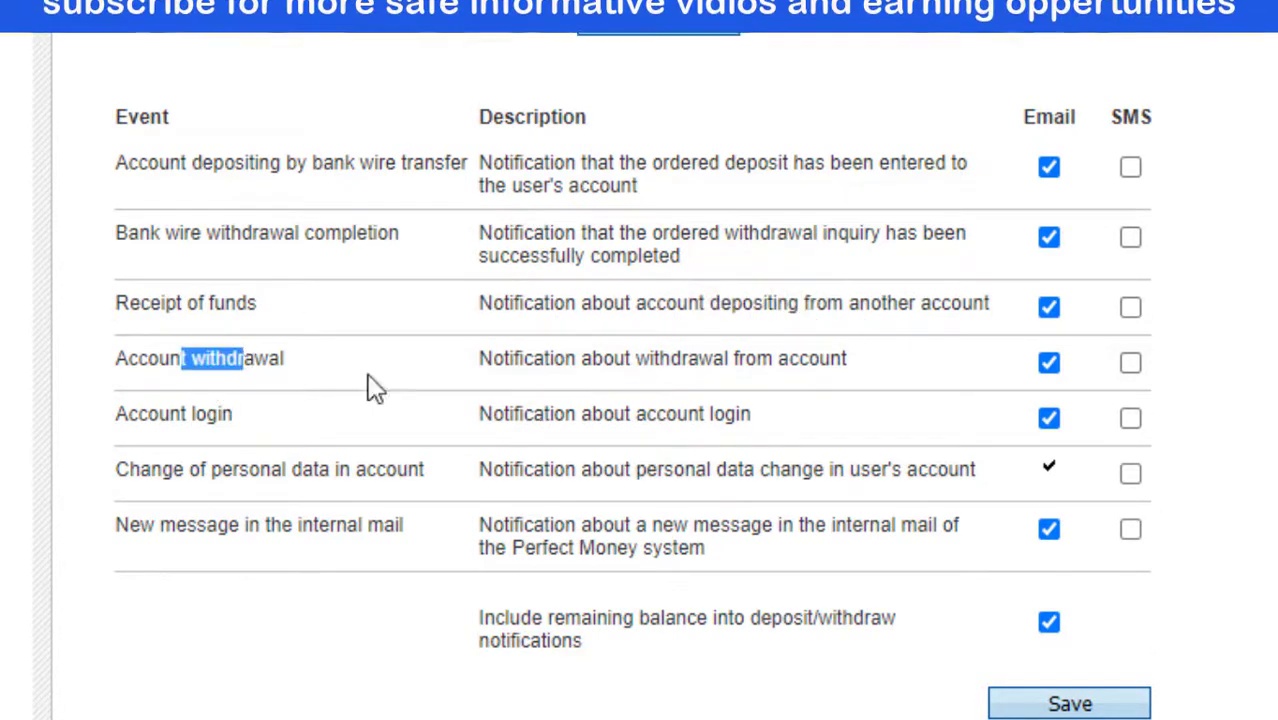
left_click_drag(746, 352, 737, 357)
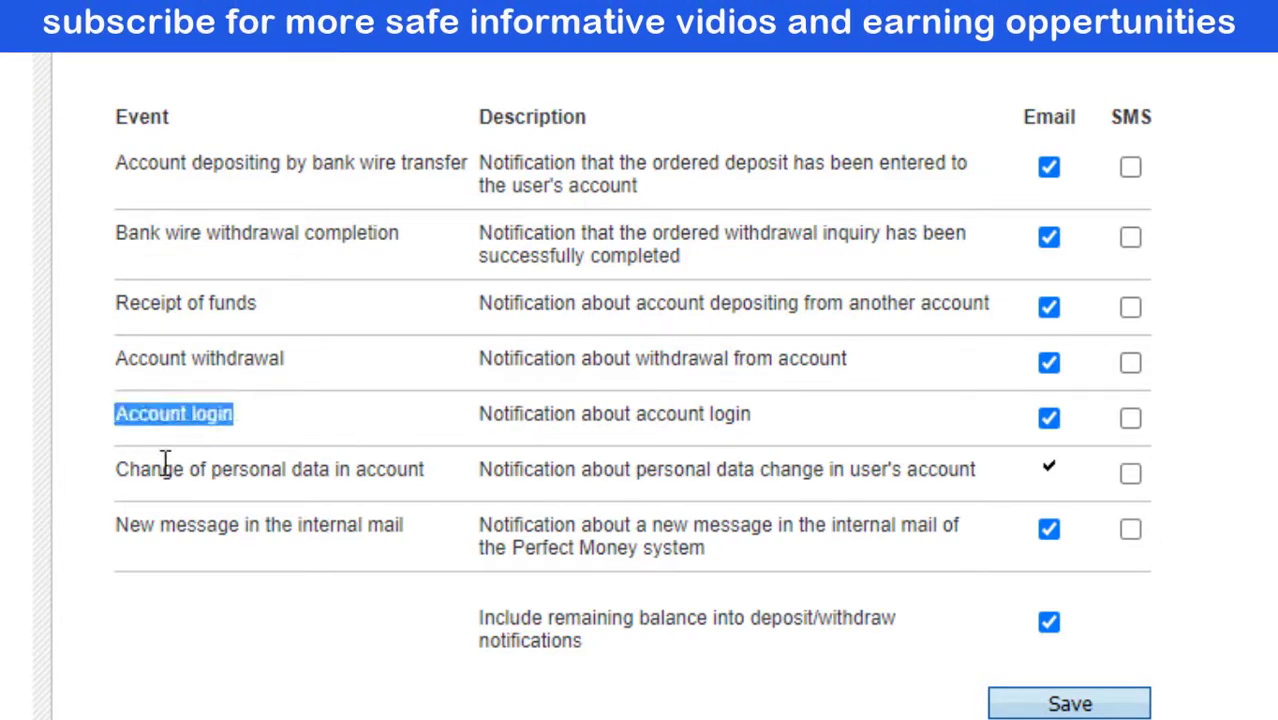
left_click_drag(122, 474, 410, 474)
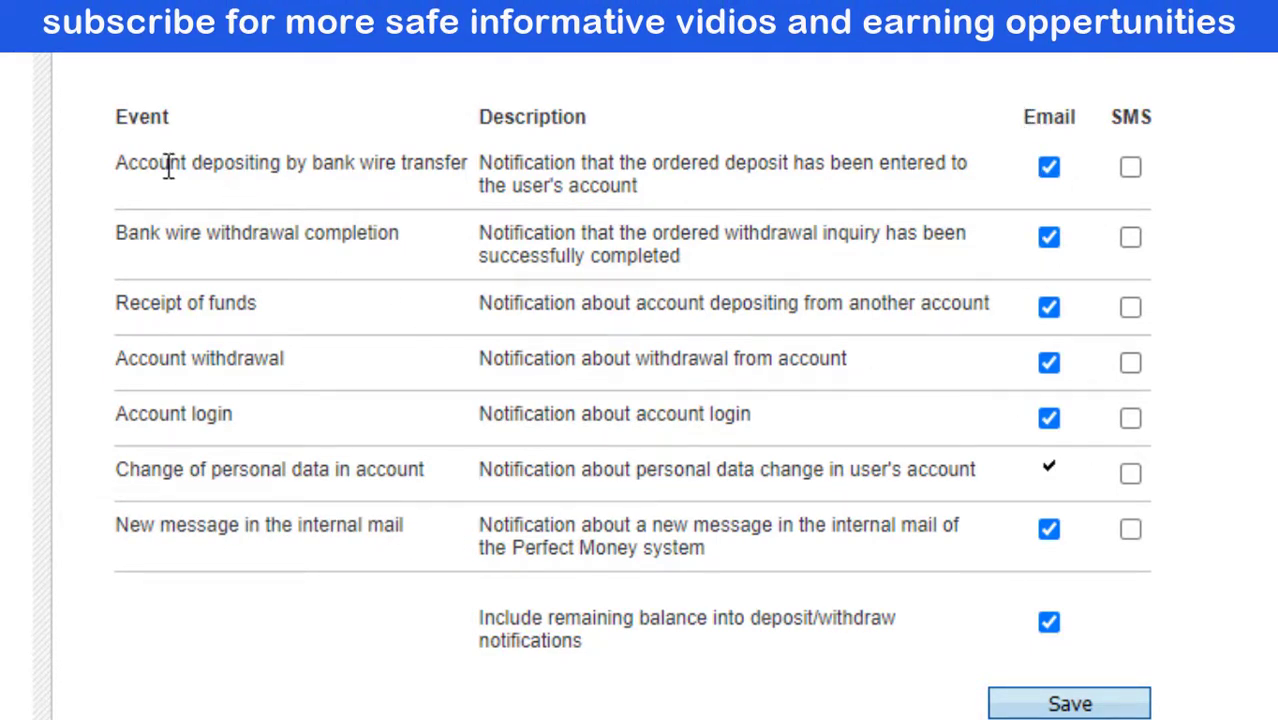
left_click_drag(114, 163, 505, 519)
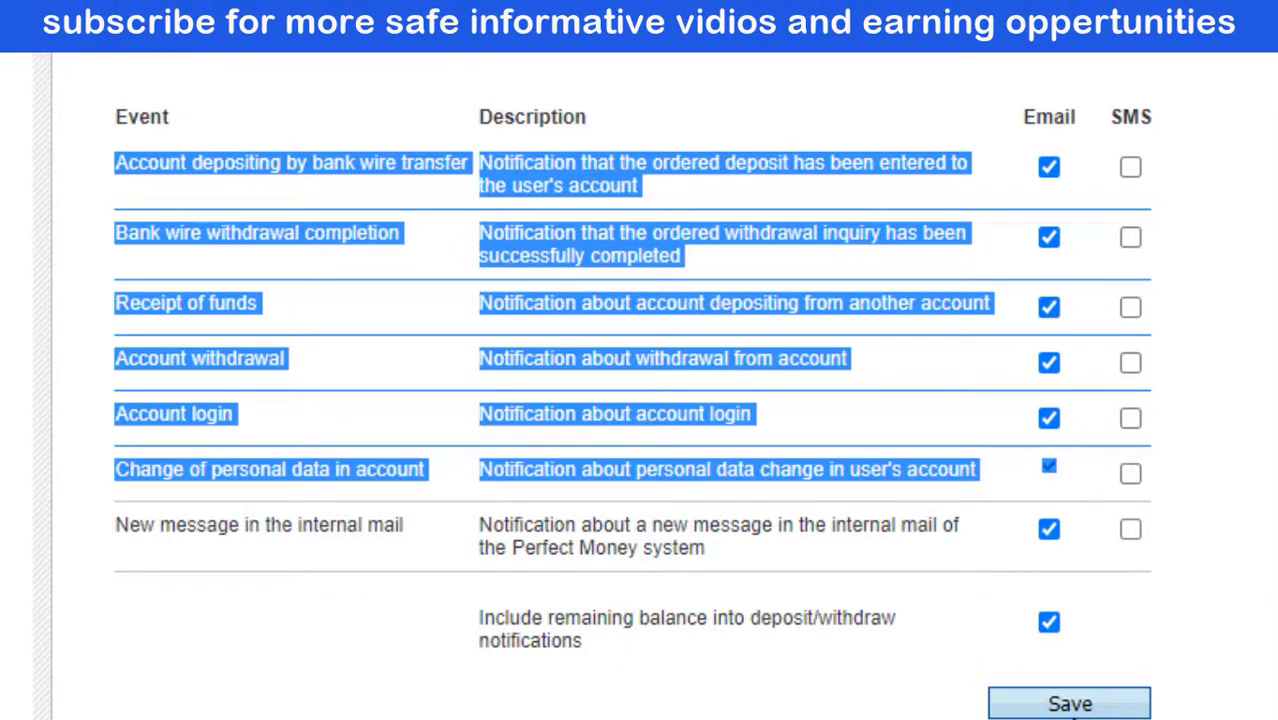
left_click(813, 128)
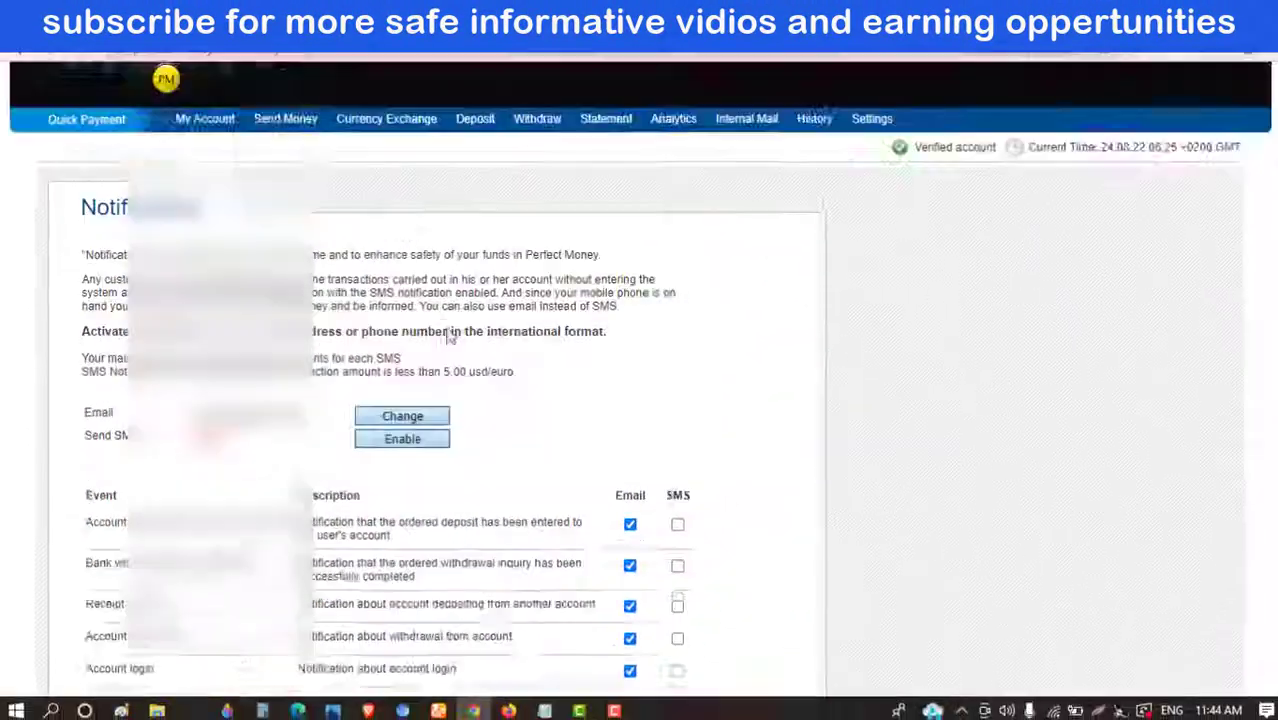
scroll(669, 275, "up", 2)
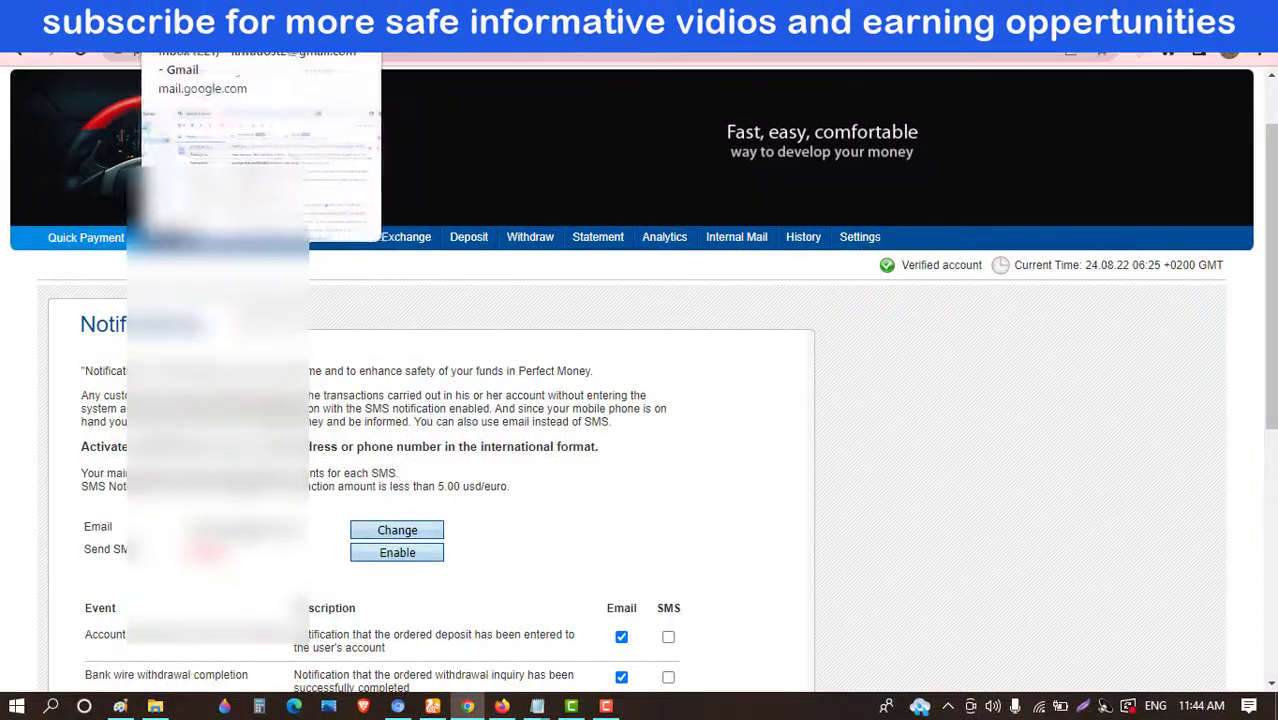
left_click(152, 40)
left_click(422, 280)
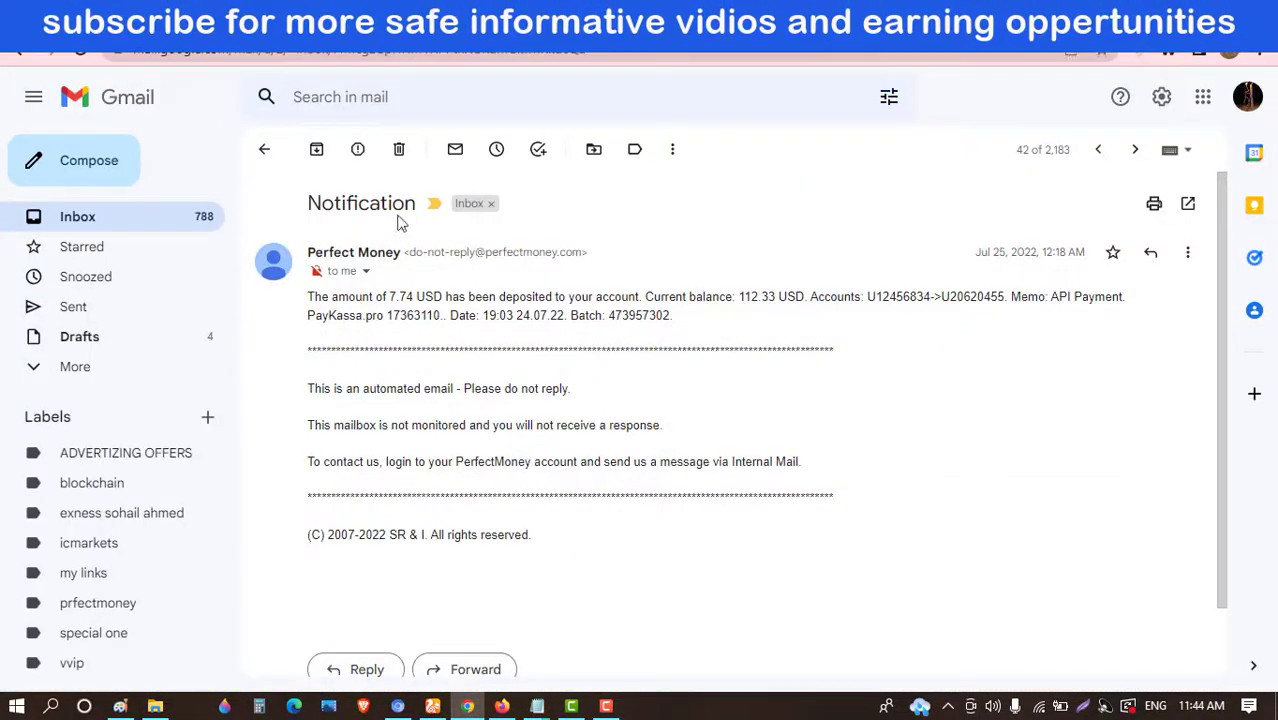
left_click_drag(308, 297, 590, 326)
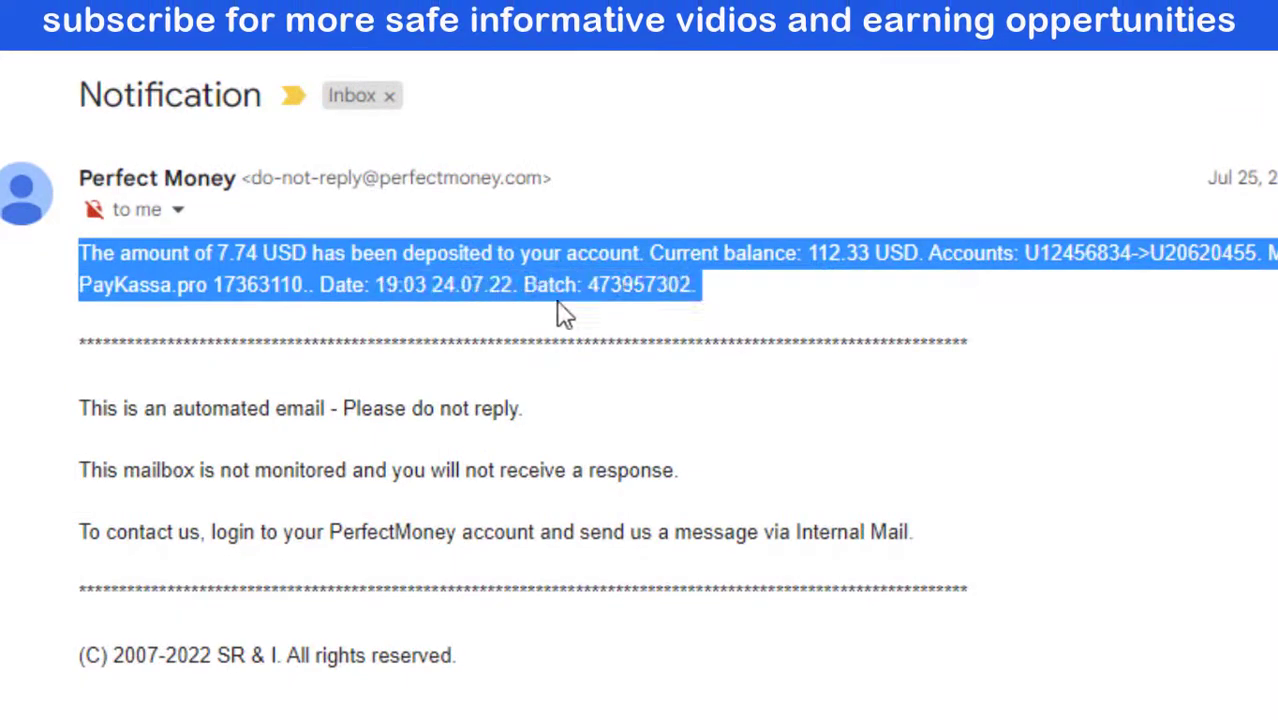
left_click(812, 315)
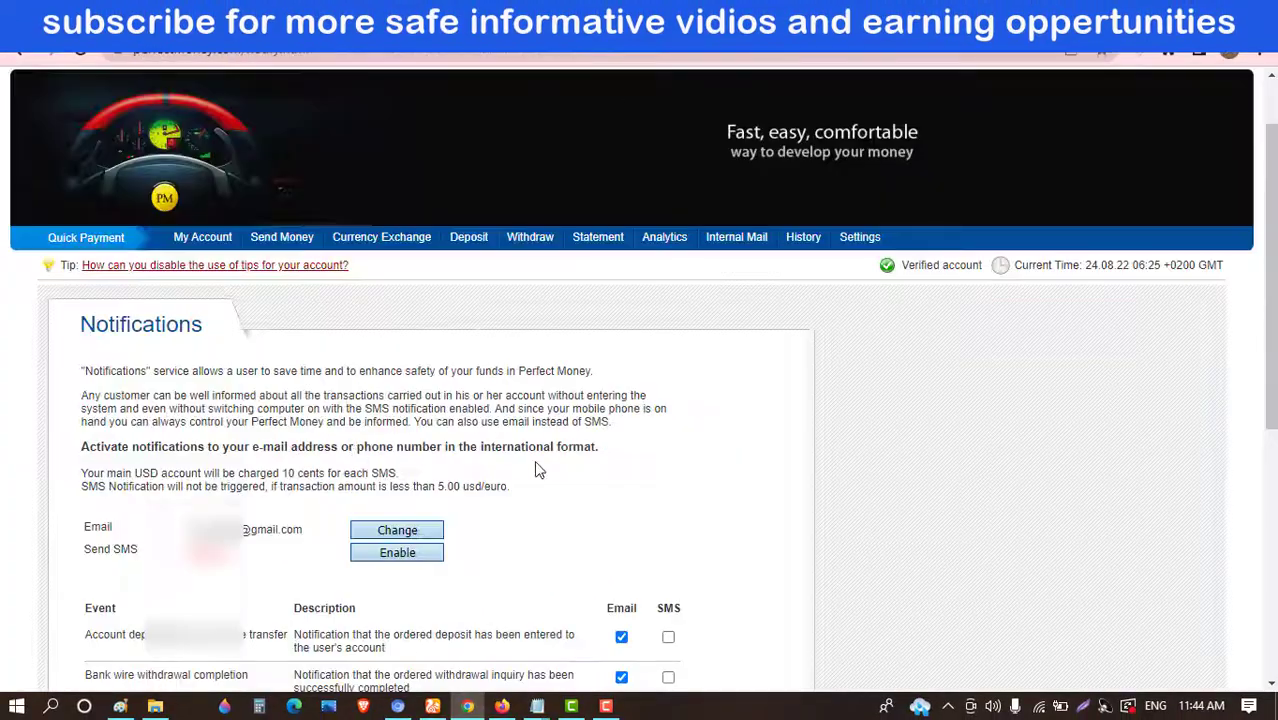
Step: Start Send money from the main USD account and paste the recipient account number into To Account
scroll(534, 470, "up", 1)
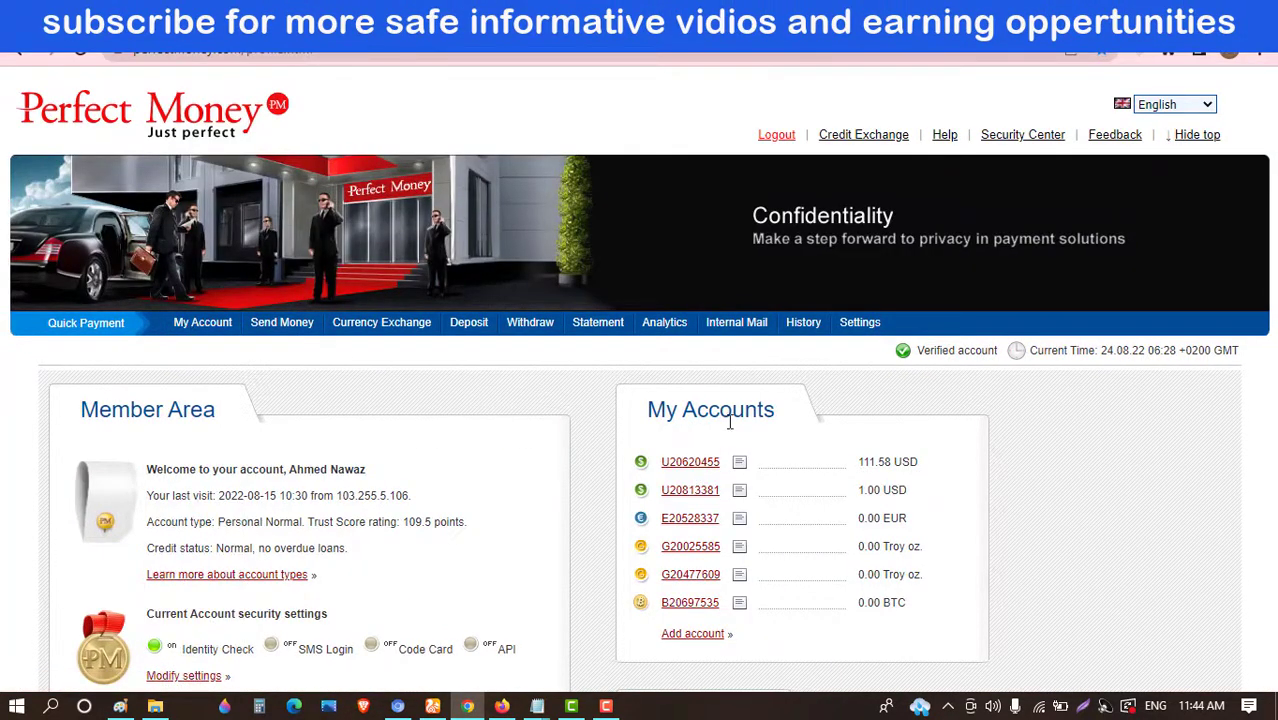
mouse_move(738, 462)
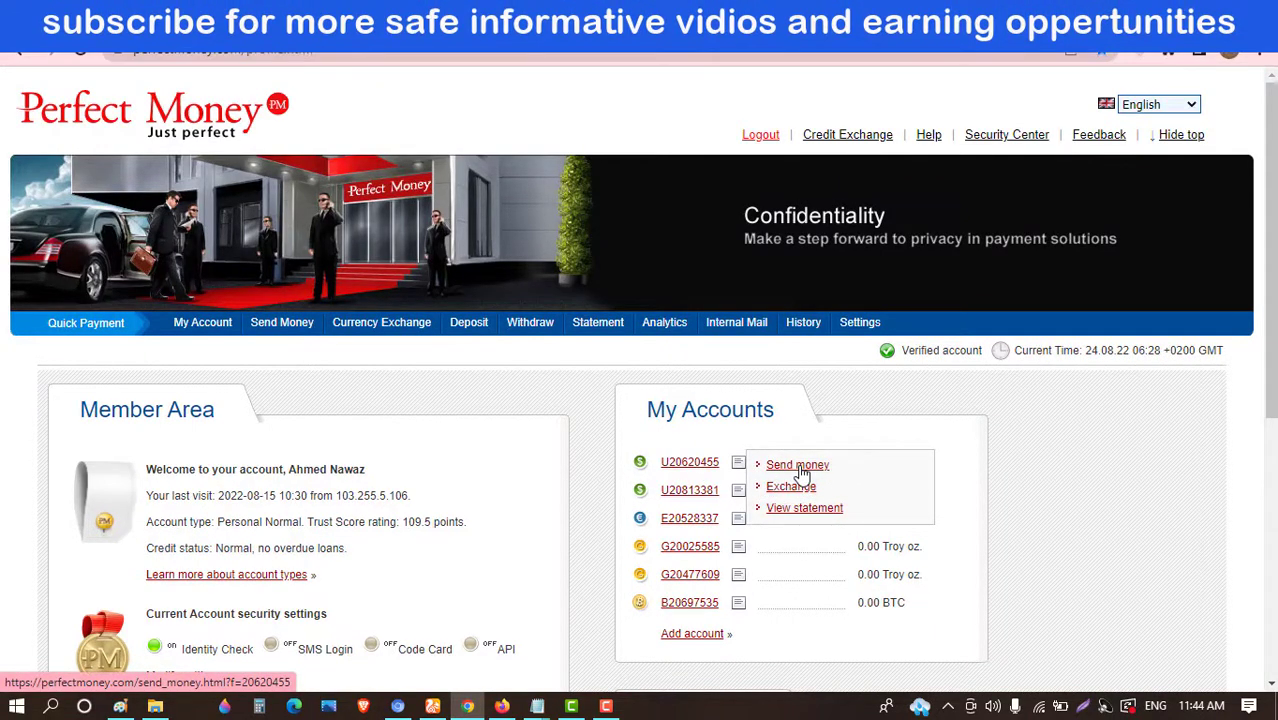
left_click(800, 468)
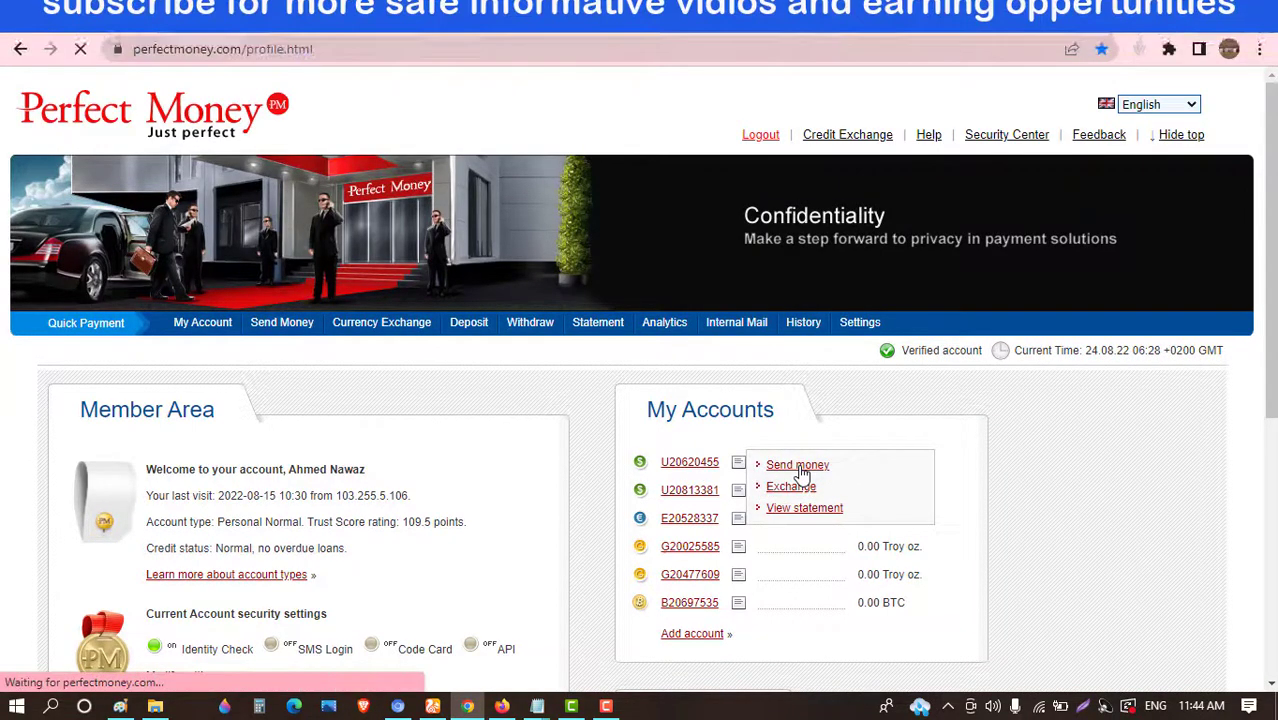
scroll(572, 421, "down", 3)
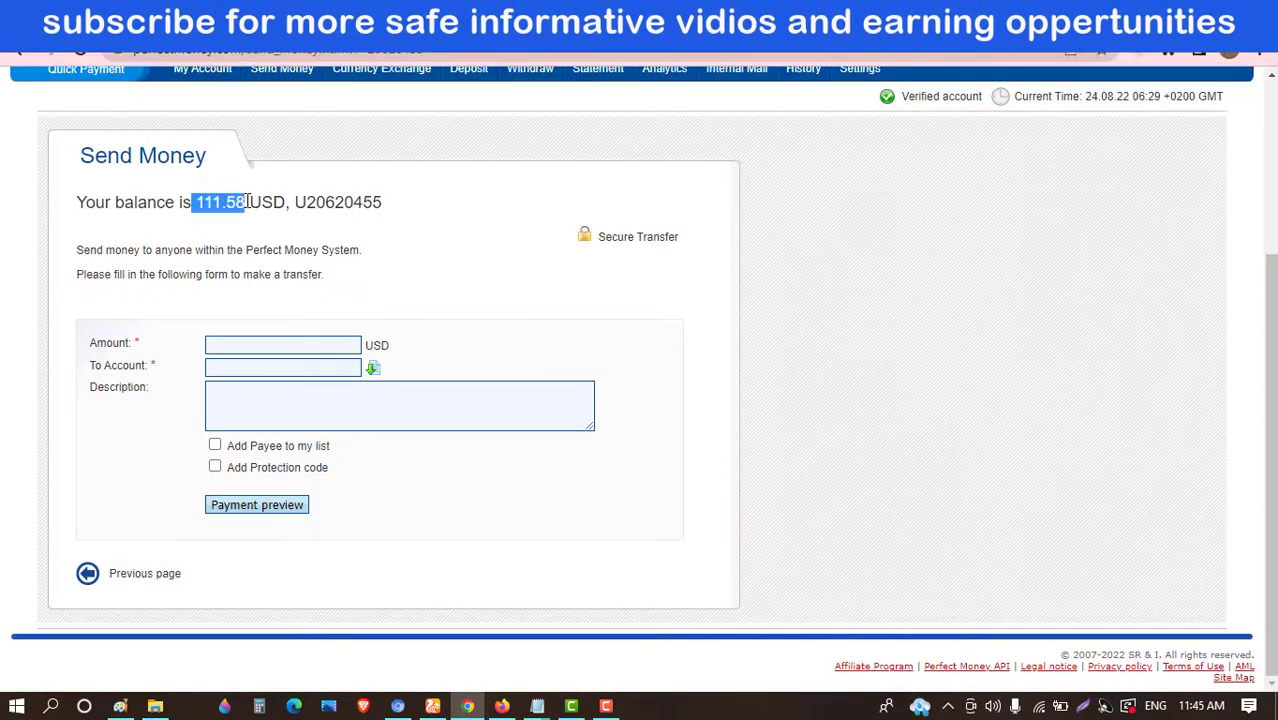
left_click(267, 366)
right_click(268, 367)
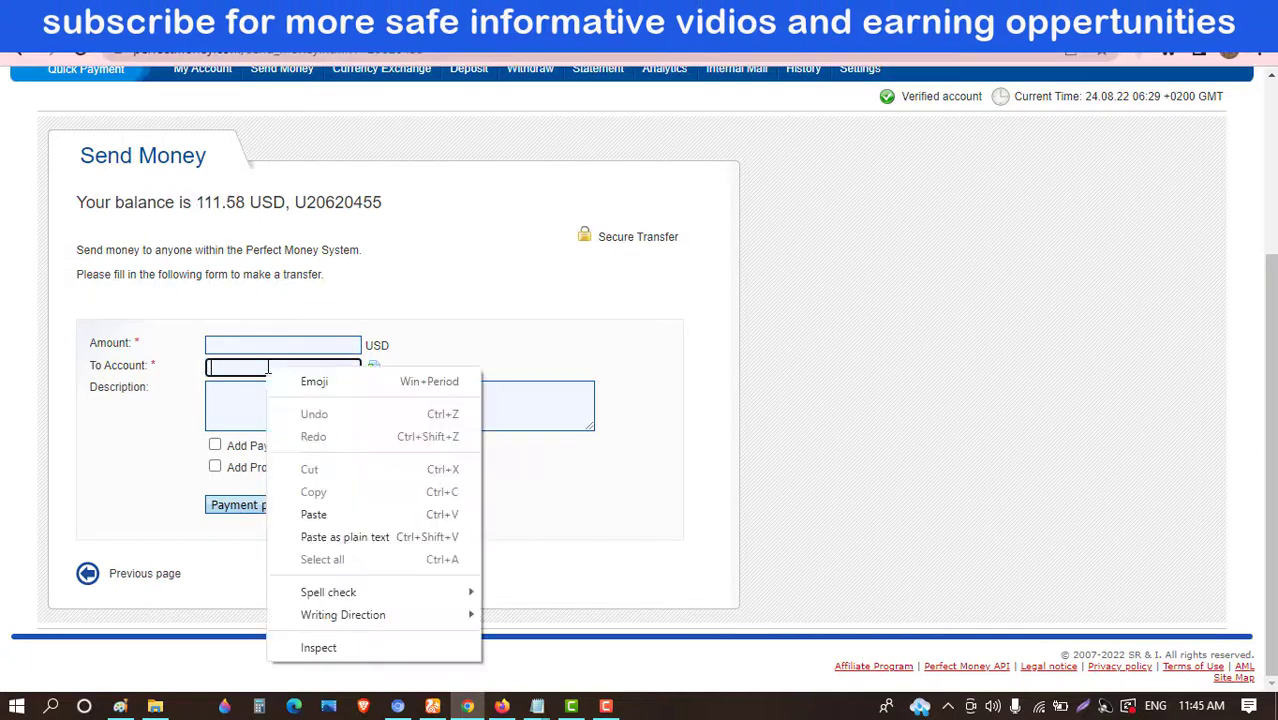
left_click(314, 515)
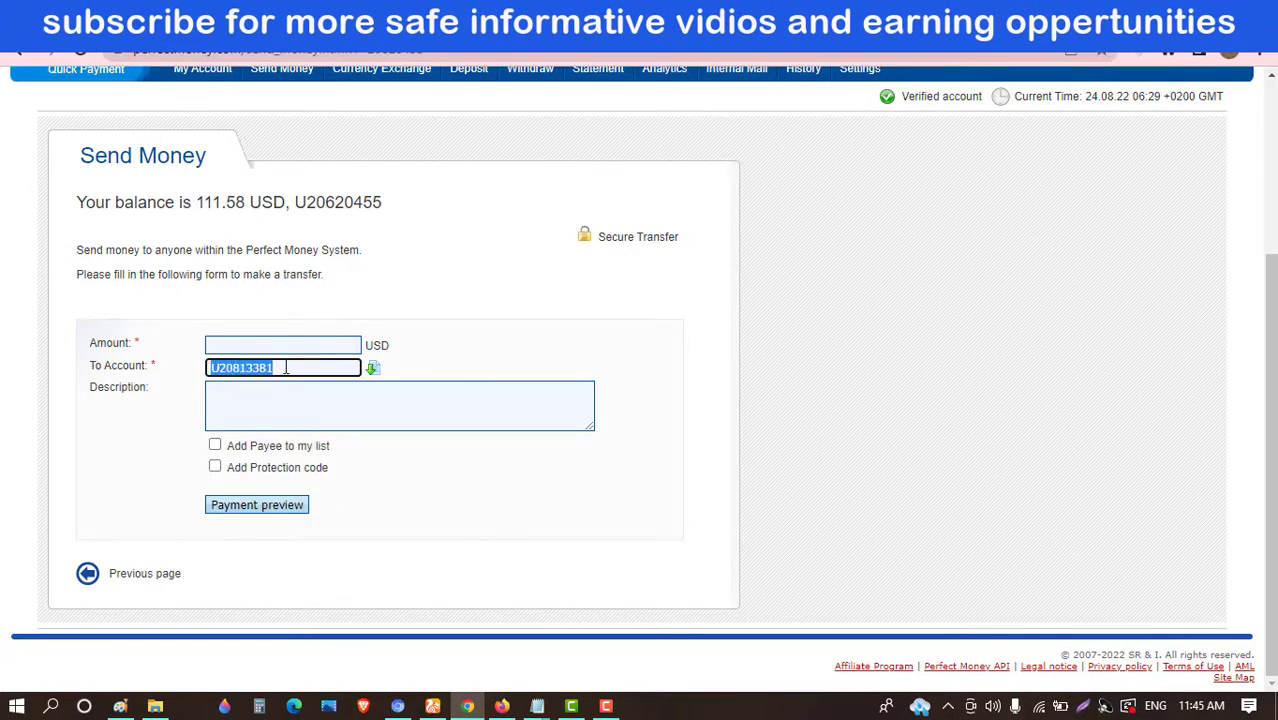
left_click(207, 203)
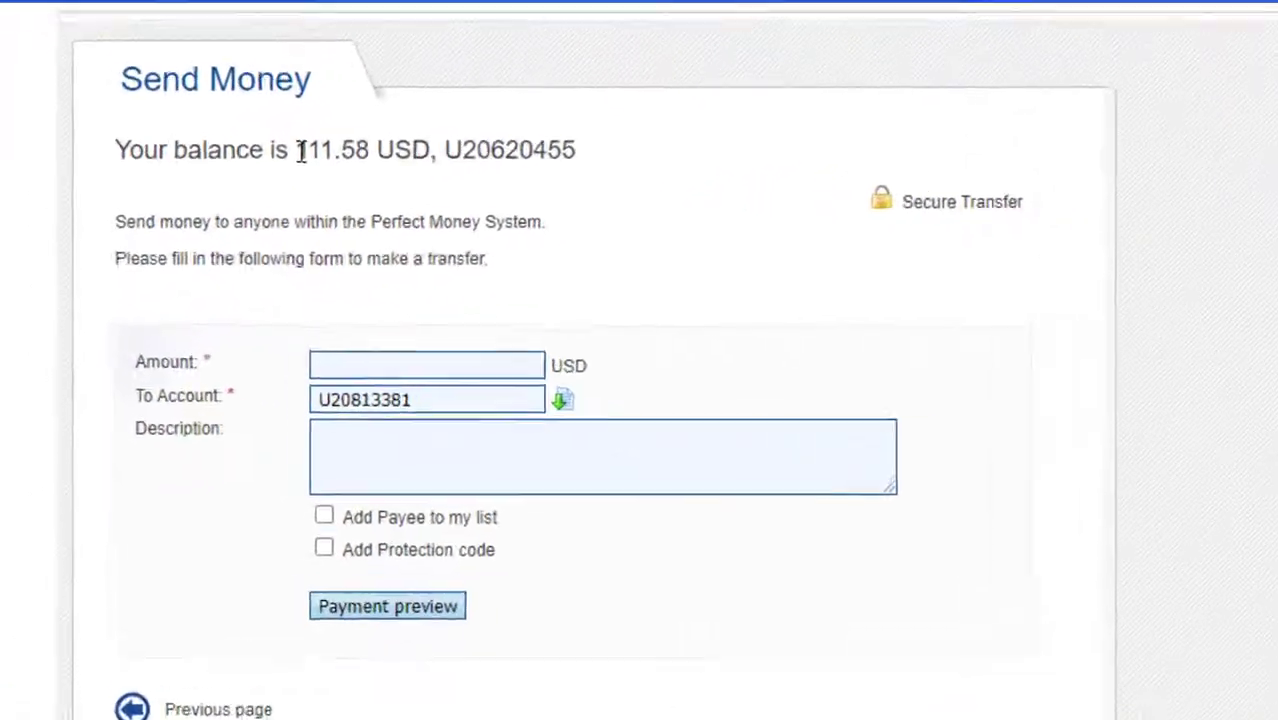
Step: Enter the full 111.58 balance into the Amount field
left_click_drag(196, 203, 249, 201)
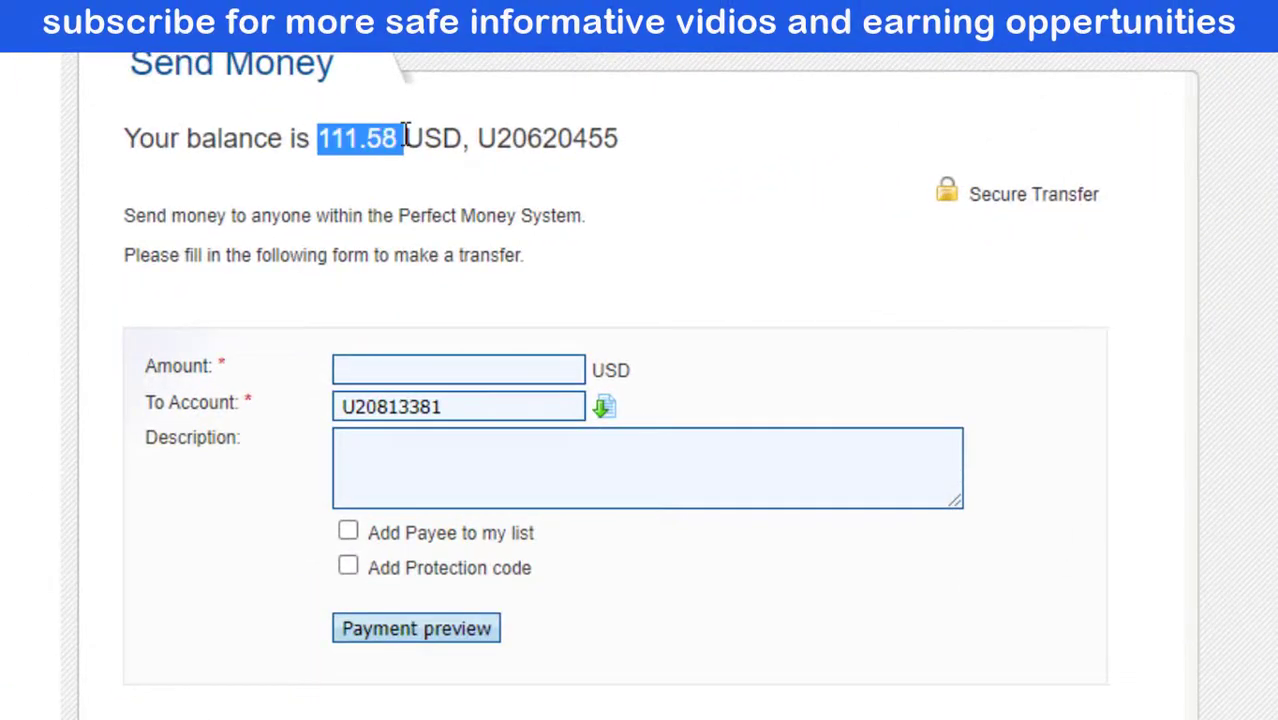
type("111.58")
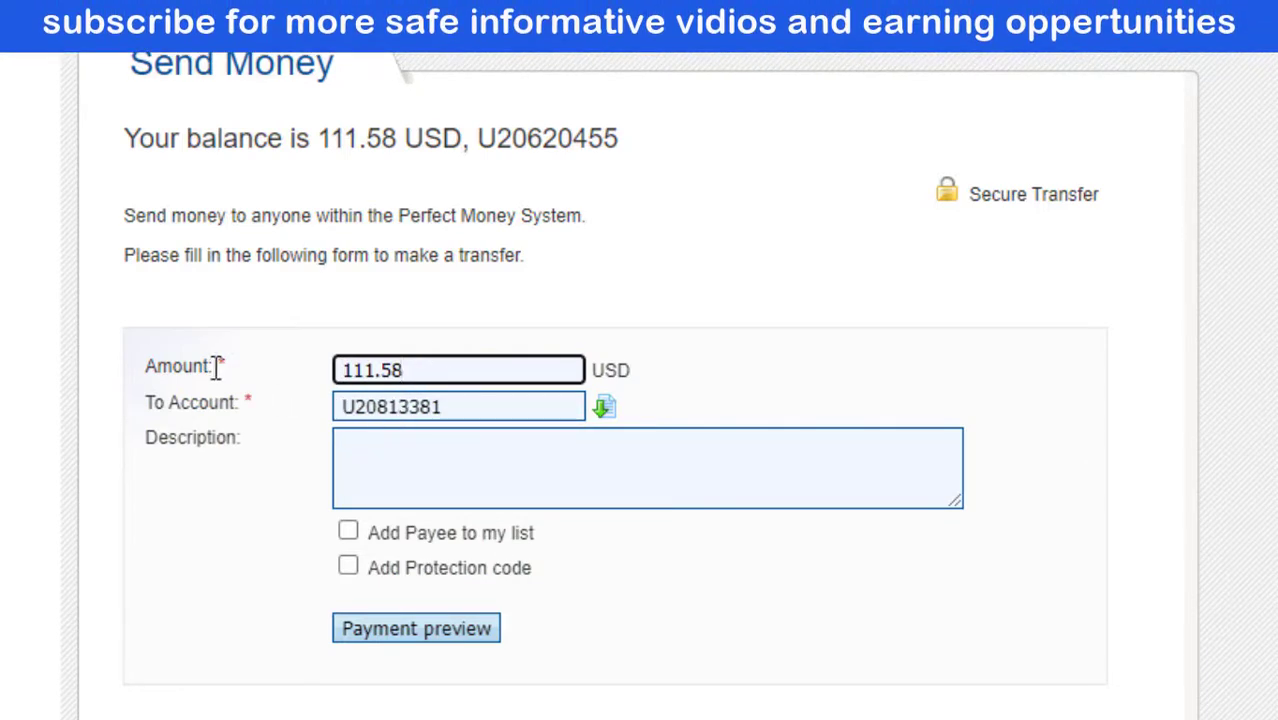
left_click_drag(159, 366, 234, 371)
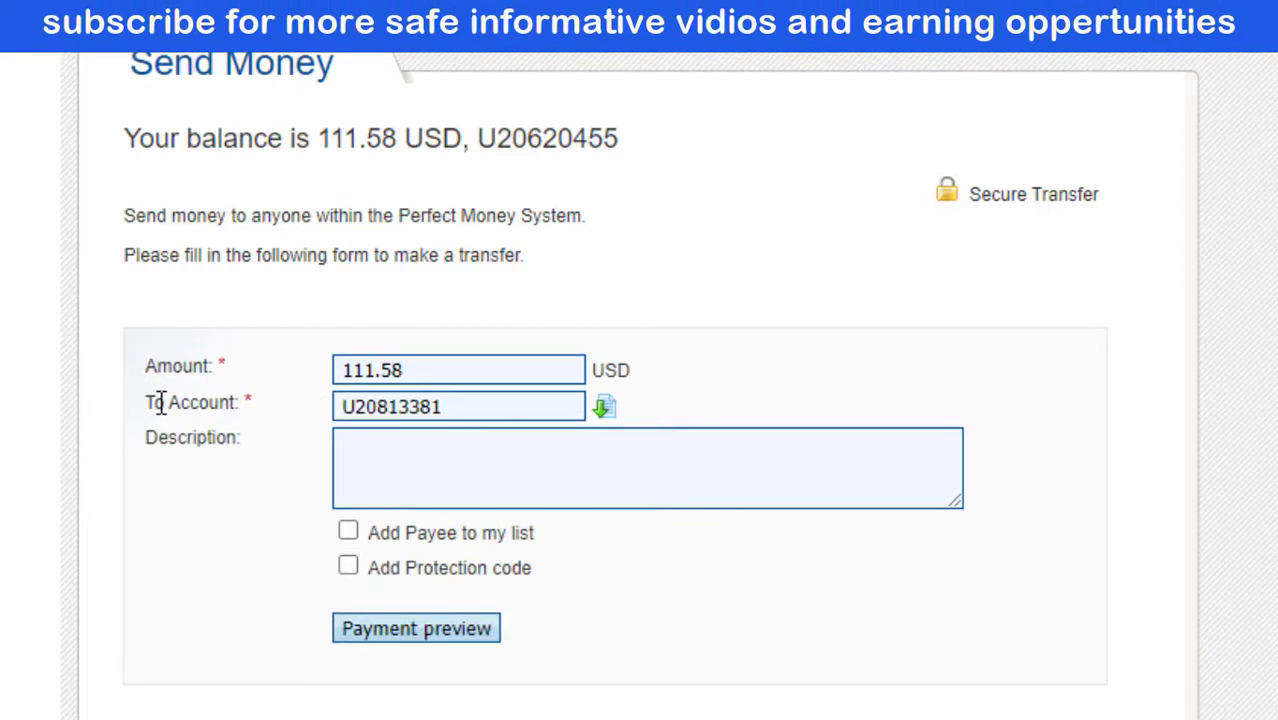
left_click(368, 448)
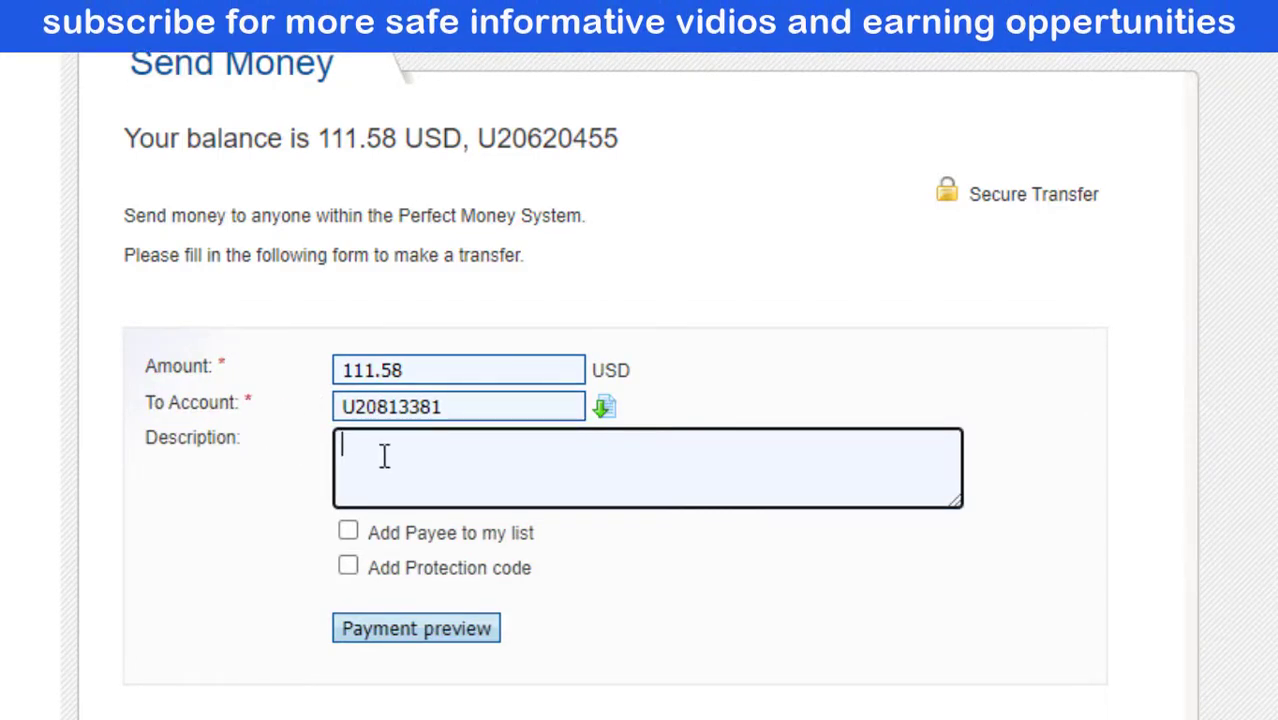
Step: Preview the 111.58 USD payment, send it, and review the Complete page
left_click(452, 640)
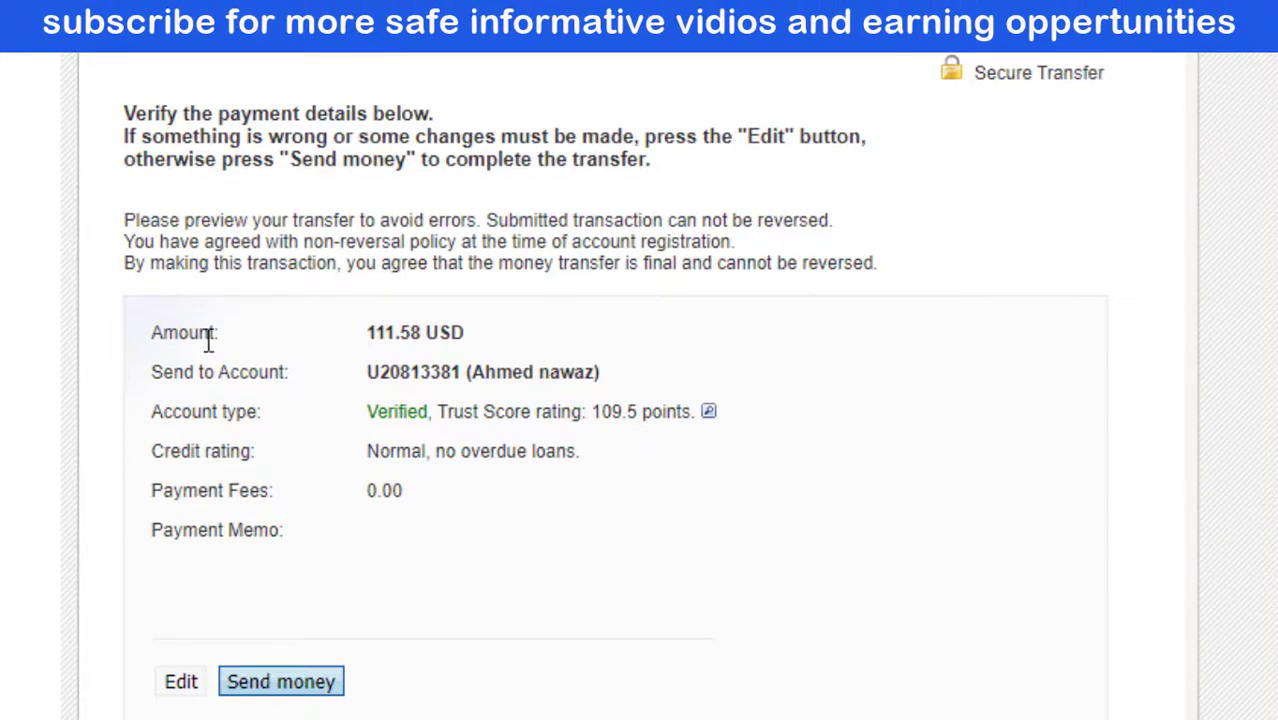
left_click_drag(366, 333, 357, 385)
left_click(374, 374)
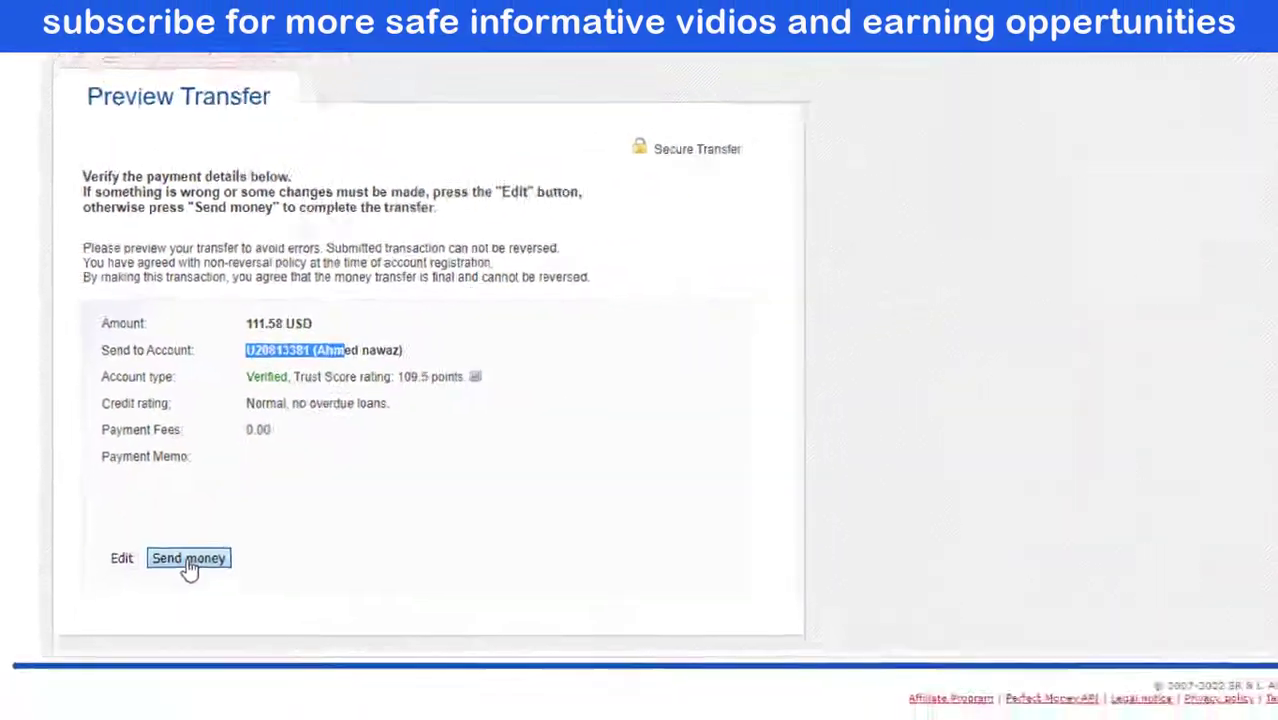
left_click(174, 540)
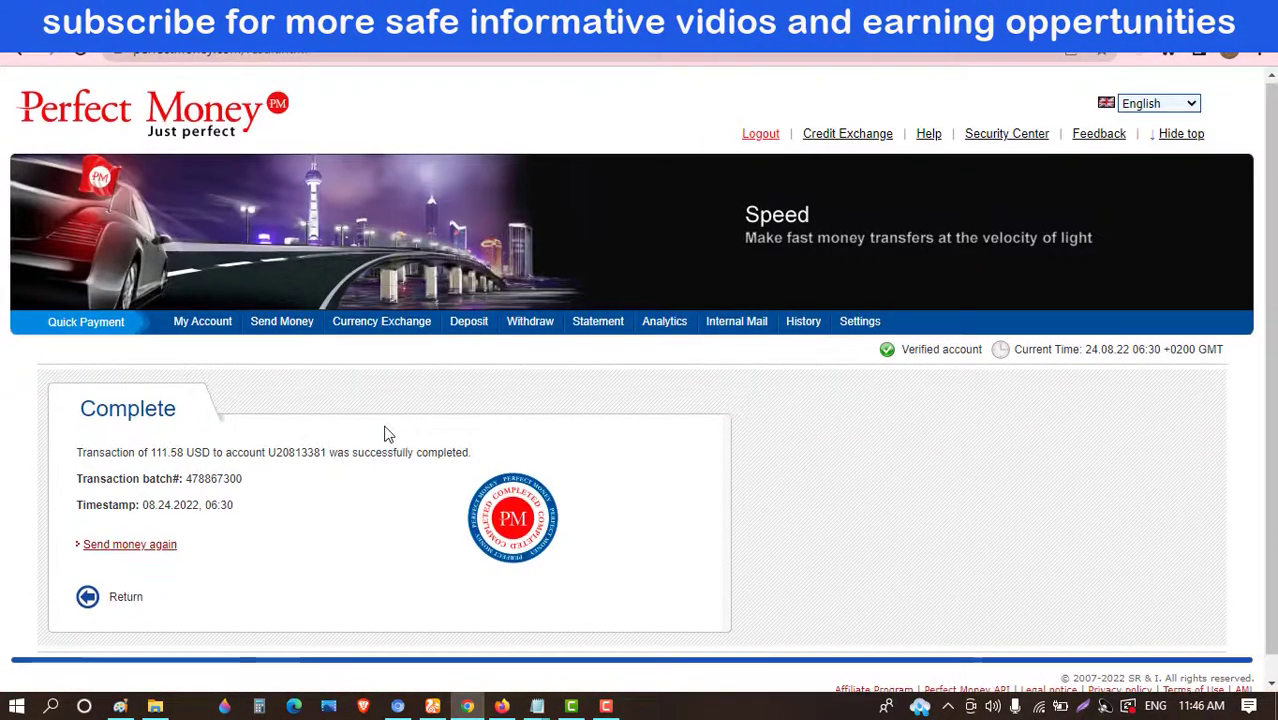
scroll(388, 434, "down", 1)
left_click_drag(151, 429, 307, 482)
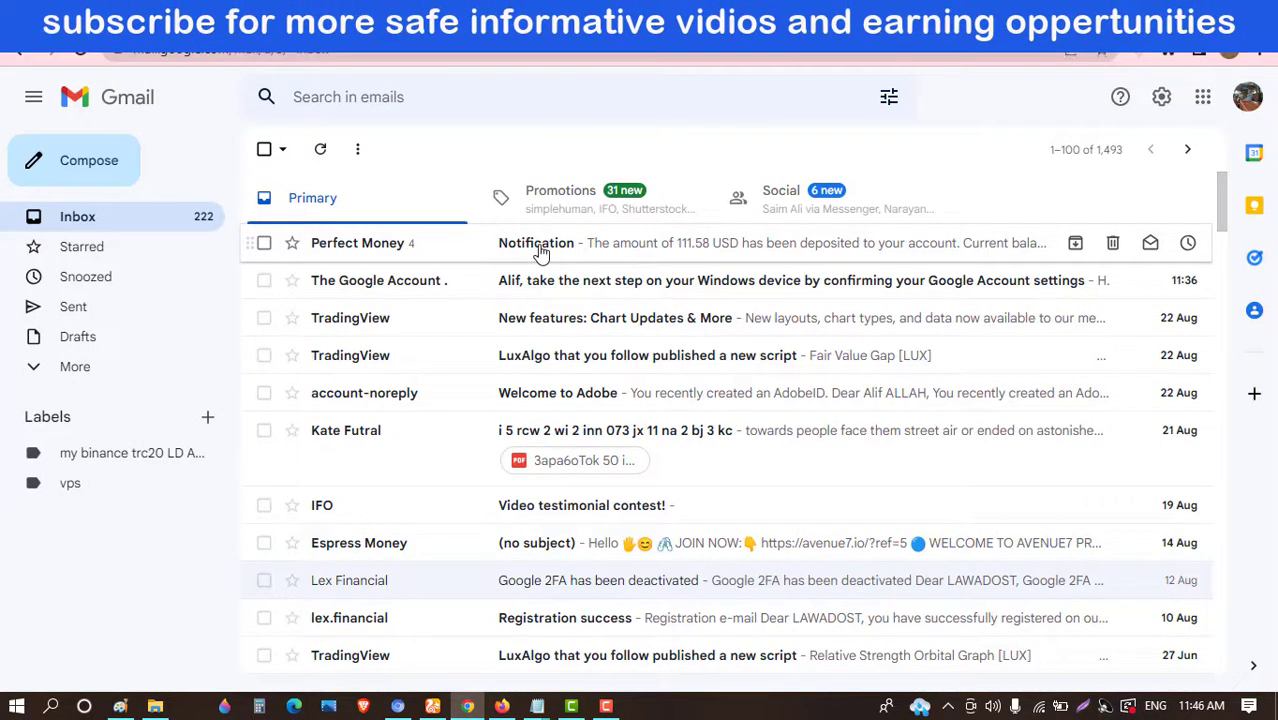
Step: Open the latest Notification thread and check the 111.58 USD withdrawal leaving a 0.00 USD balance
left_click(502, 243)
scroll(437, 515, "down", 2)
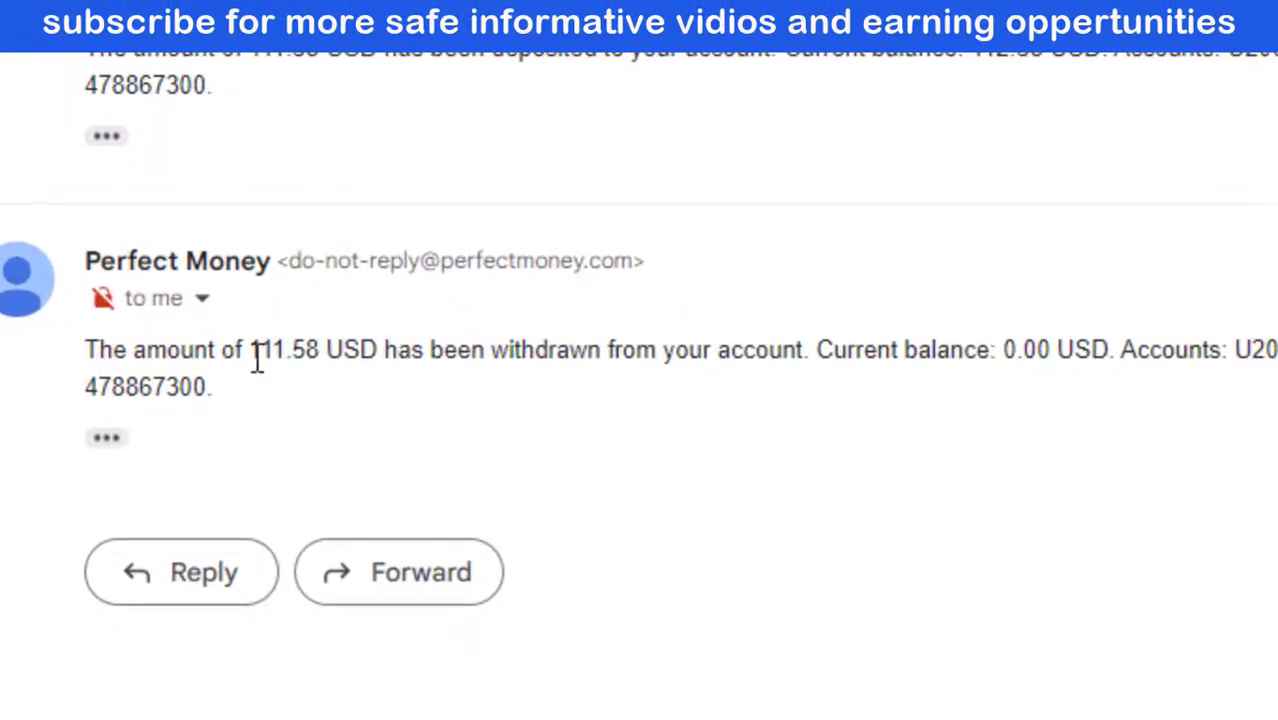
left_click_drag(254, 351, 297, 354)
left_click_drag(998, 356, 1078, 358)
left_click_drag(944, 372, 1033, 374)
left_click(1041, 399)
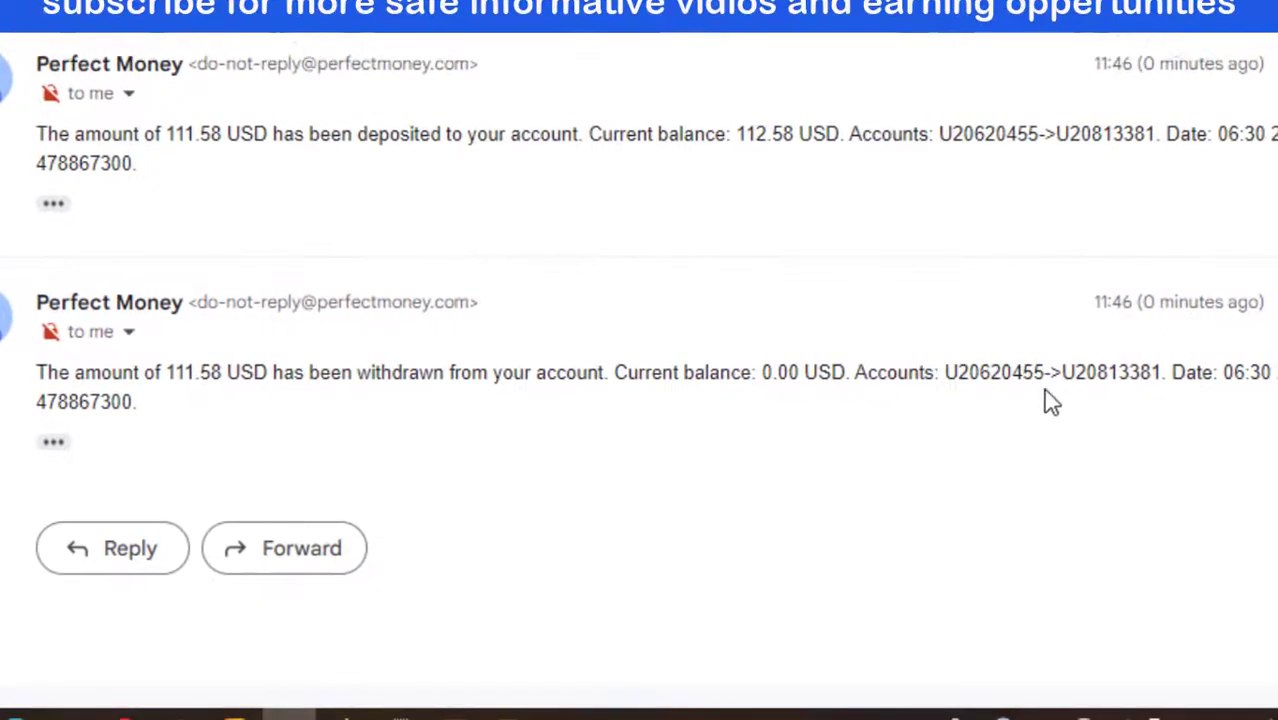
left_click_drag(1125, 373, 1150, 374)
left_click(1224, 372)
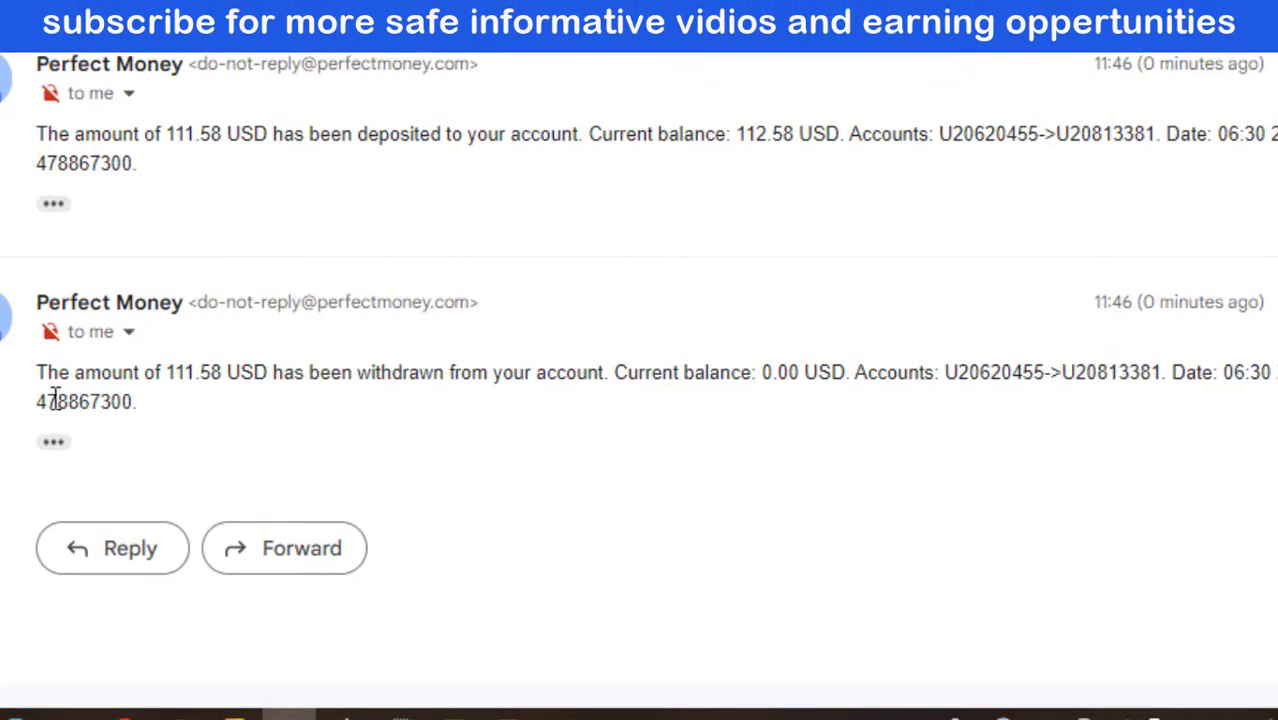
left_click(336, 432)
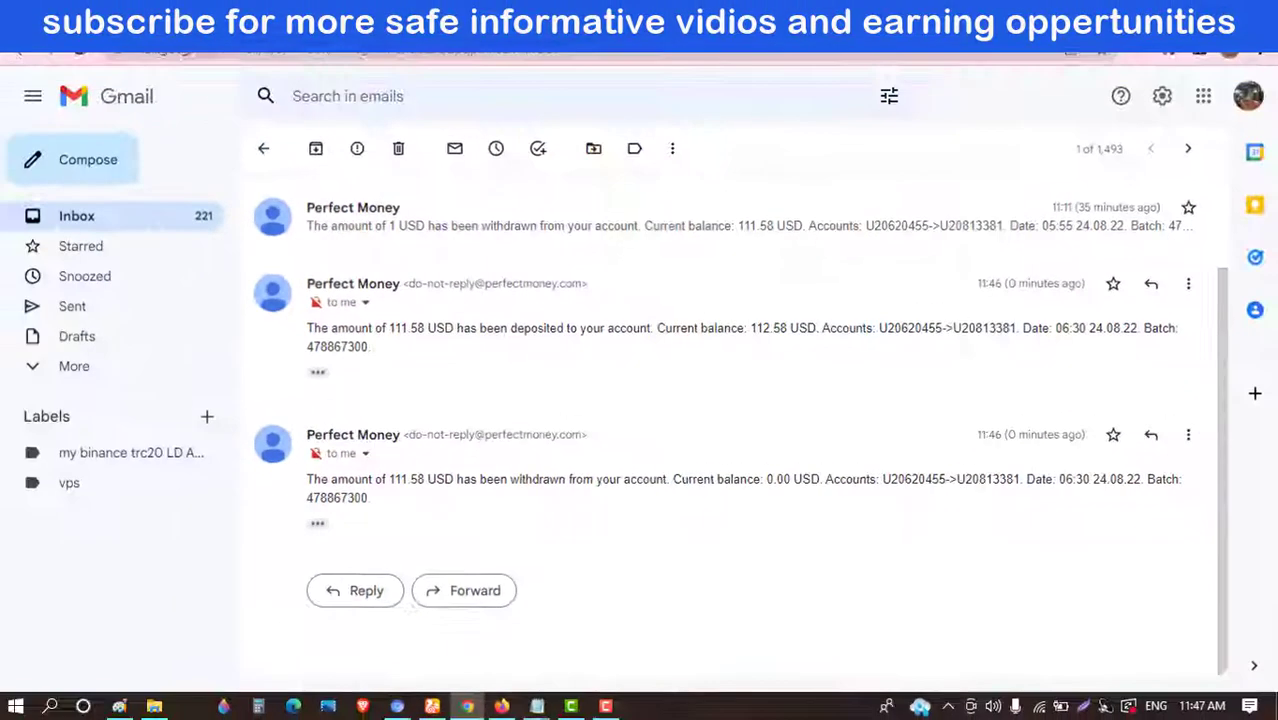